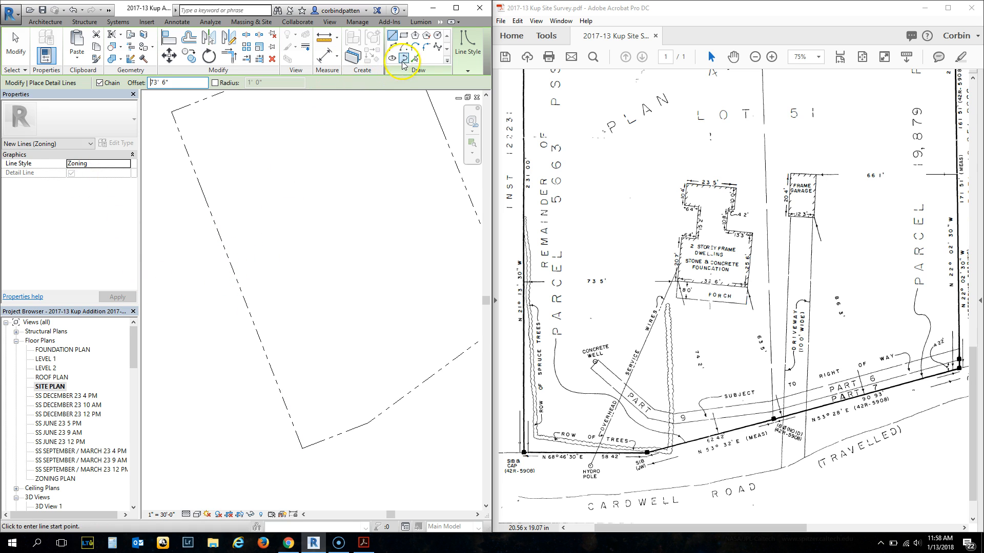
Draw a Zoning detail line about 156' long, offset 73' 6" inside the site's western property line
{"action": "left_click", "coordinate": [212, 215]}
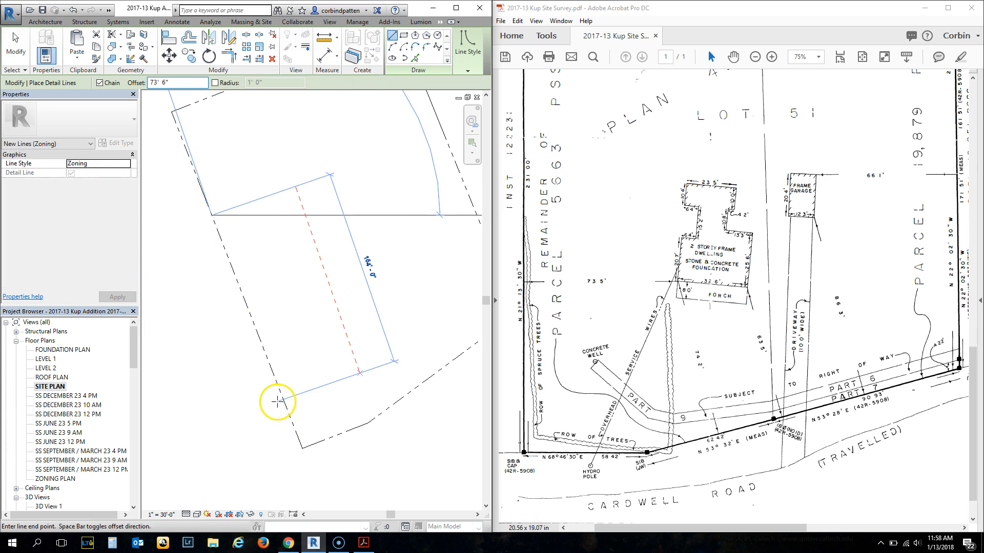
{"action": "left_click", "coordinate": [285, 390]}
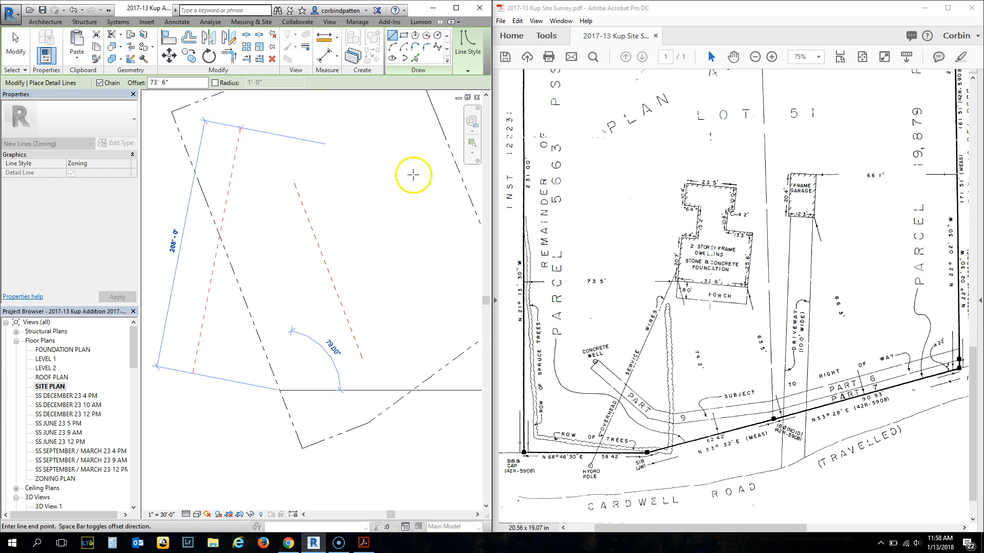
{"action": "left_click", "coordinate": [25, 41]}
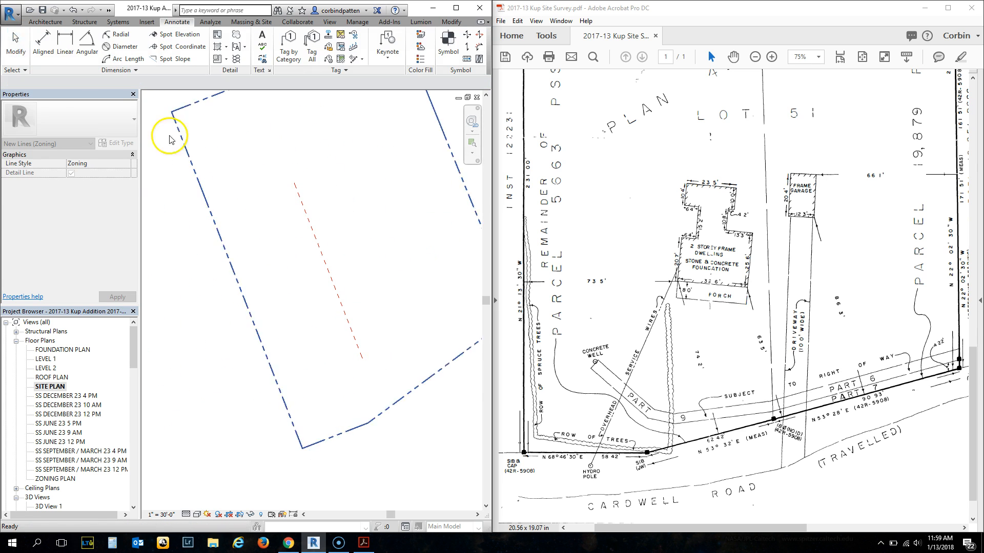
{"action": "left_click", "coordinate": [328, 275]}
{"action": "scroll", "coordinate": [377, 350], "scroll_direction": "up", "scroll_amount": 3}
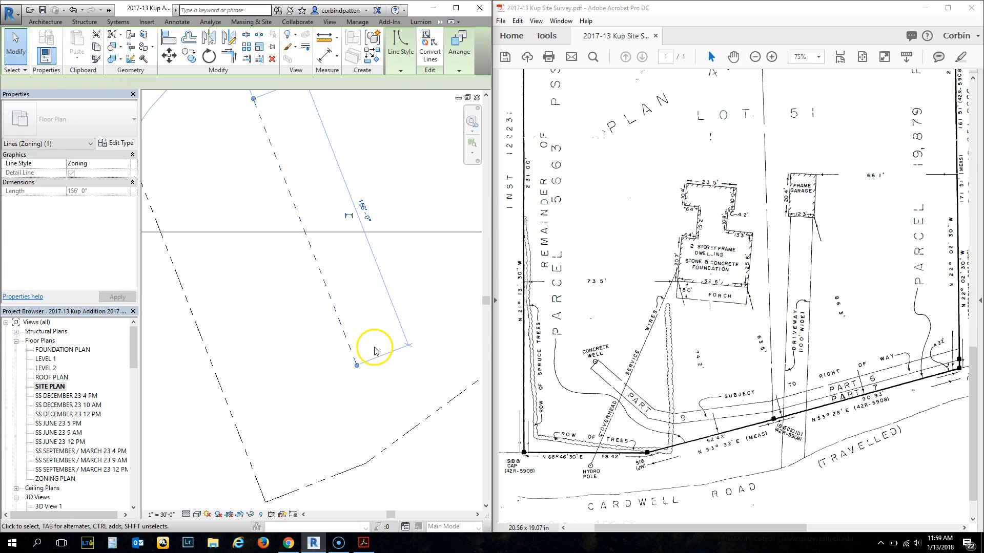
{"action": "left_click", "coordinate": [311, 341]}
{"action": "scroll", "coordinate": [311, 340], "scroll_direction": "down", "scroll_amount": 1}
{"action": "scroll", "coordinate": [311, 343], "scroll_direction": "down", "scroll_amount": 3}
{"action": "scroll", "coordinate": [307, 308], "scroll_direction": "up", "scroll_amount": 1}
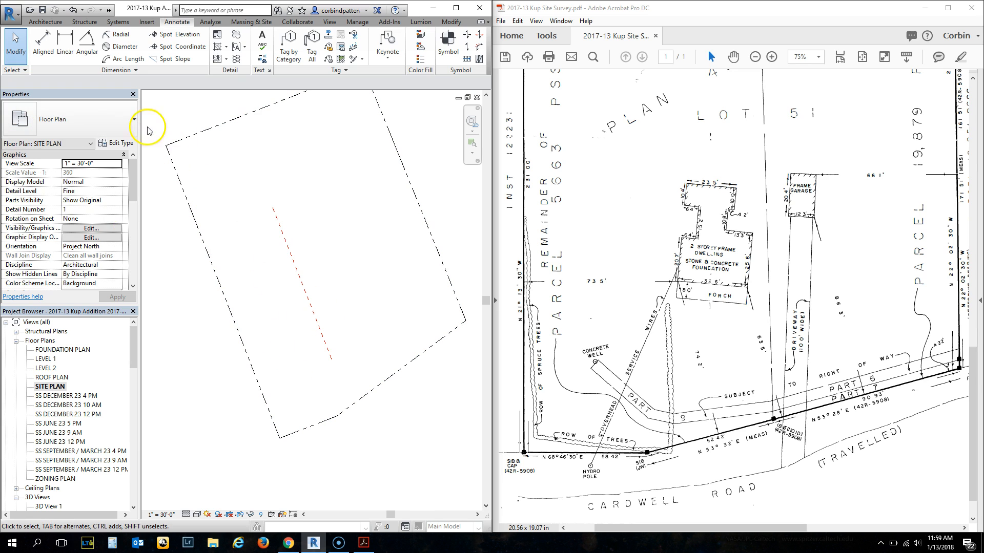
Draw a Zoning detail line about 64' long, offset 74.2 feet inside the road-side property line, starting from its bend
{"action": "left_click", "coordinate": [220, 36]}
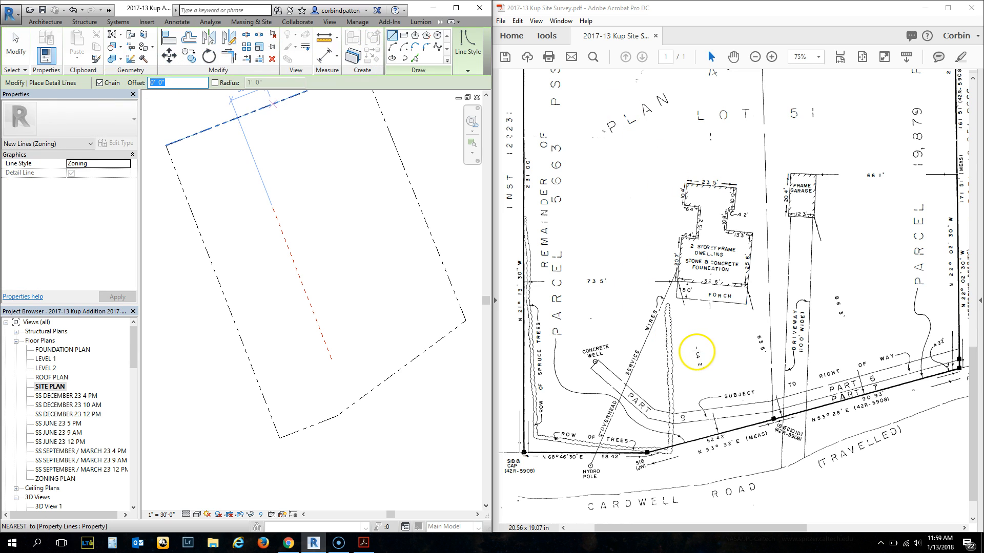
{"action": "left_click_drag", "start_coordinate": [693, 345], "coordinate": [705, 377]}
{"action": "left_click", "coordinate": [710, 378]}
{"action": "left_click", "coordinate": [651, 341]}
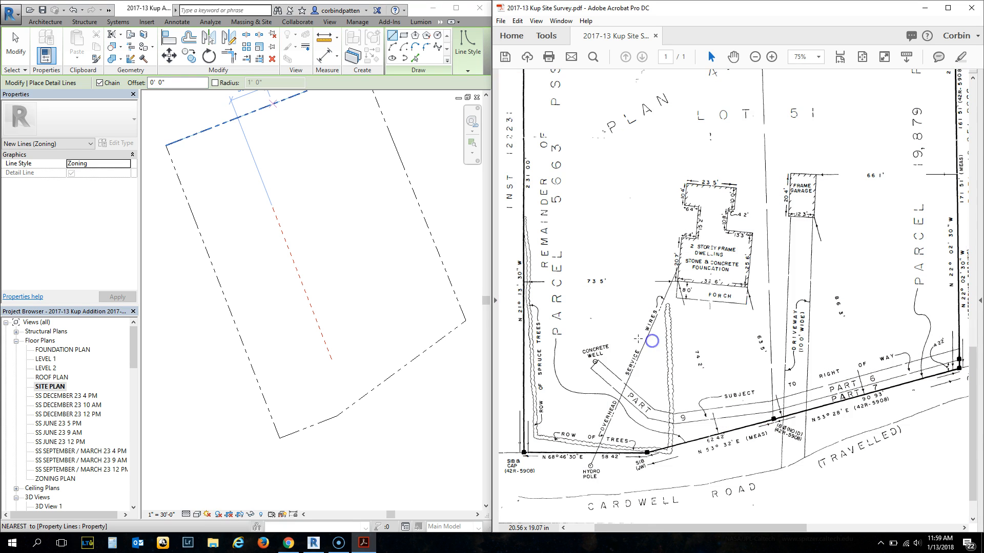
{"action": "left_click", "coordinate": [183, 82]}
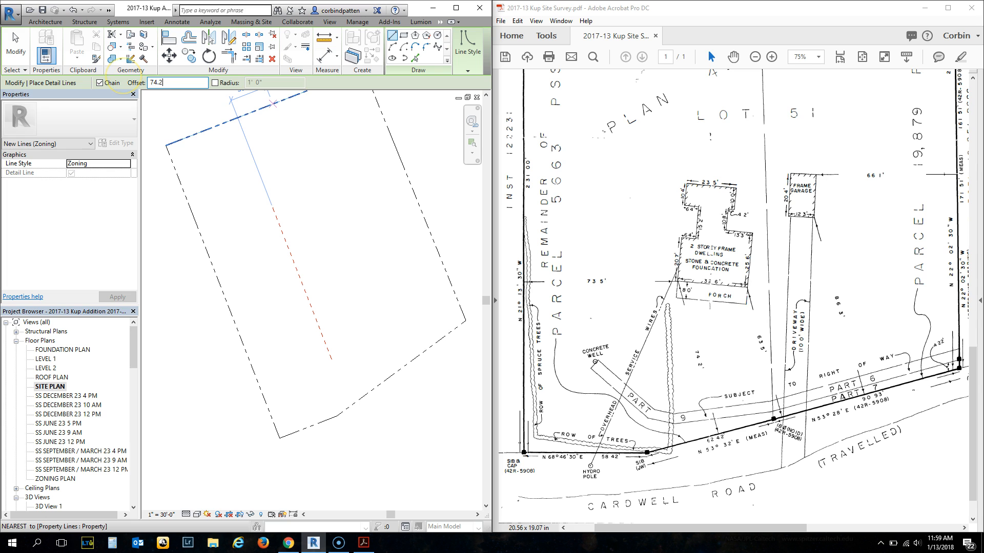
{"action": "key", "text": "Return"}
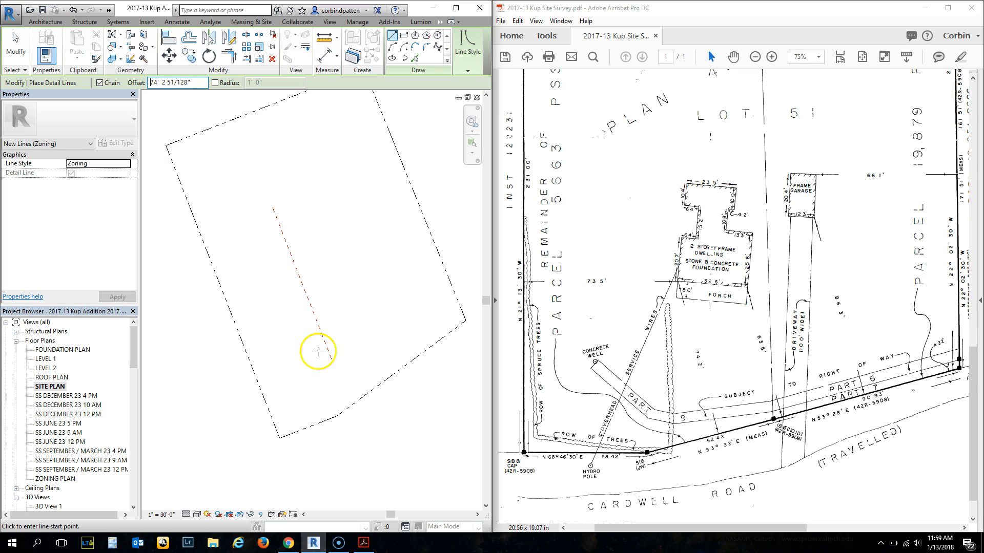
{"action": "left_click", "coordinate": [336, 414]}
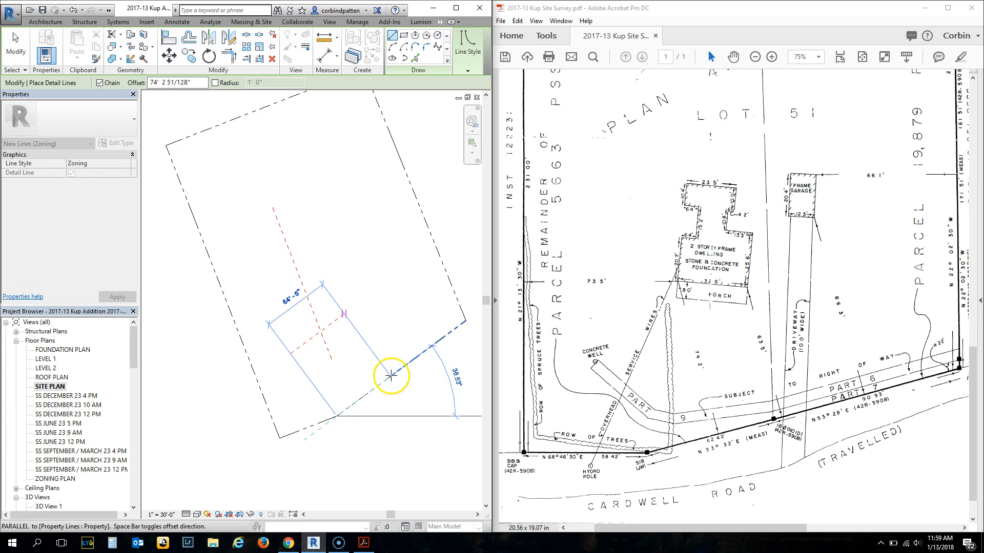
{"action": "left_click", "coordinate": [391, 375]}
{"action": "left_click", "coordinate": [16, 45]}
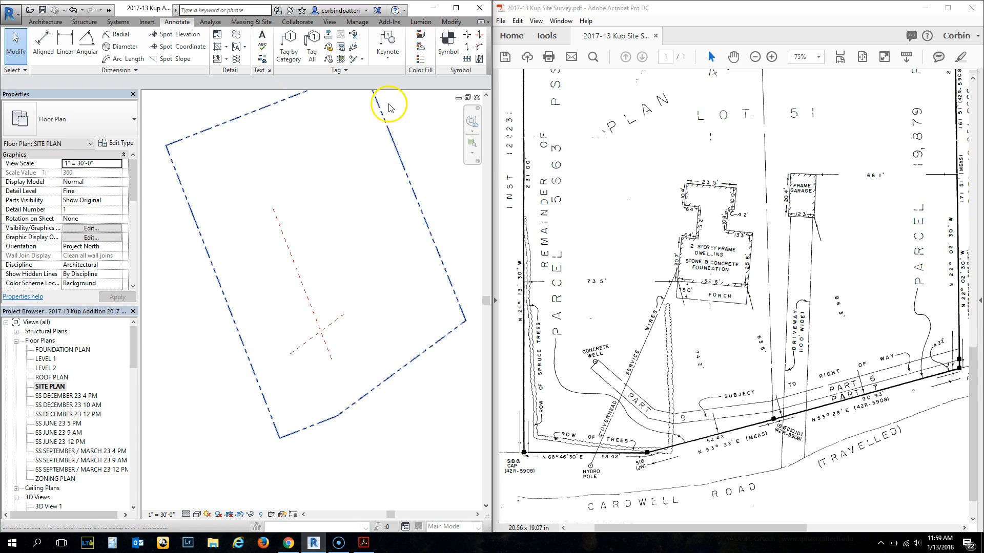
Draw a second Zoning detail line parallel to the road-side property line, offset 63.5 feet into the lot
{"action": "left_click_drag", "start_coordinate": [755, 336], "coordinate": [767, 352]}
{"action": "left_click", "coordinate": [766, 354]}
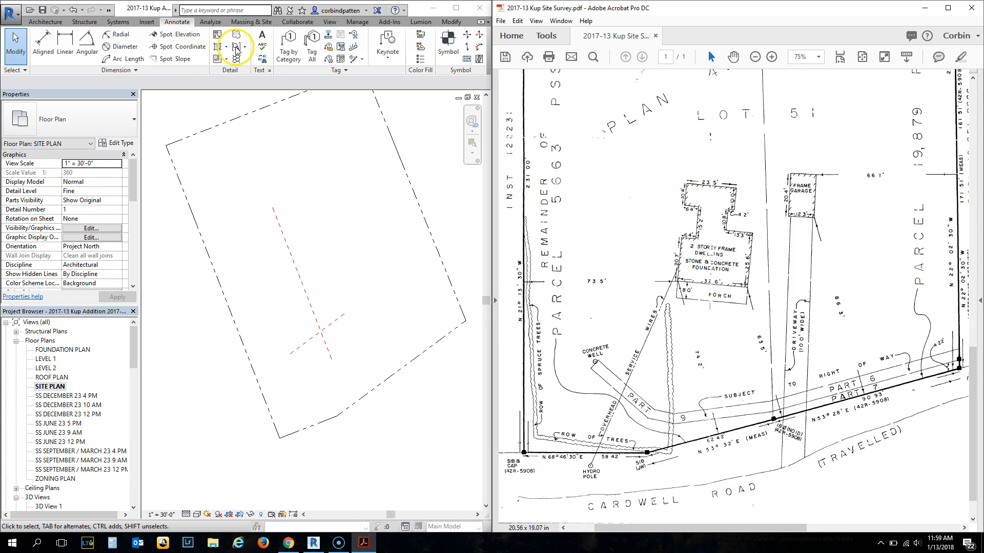
{"action": "left_click", "coordinate": [237, 48]}
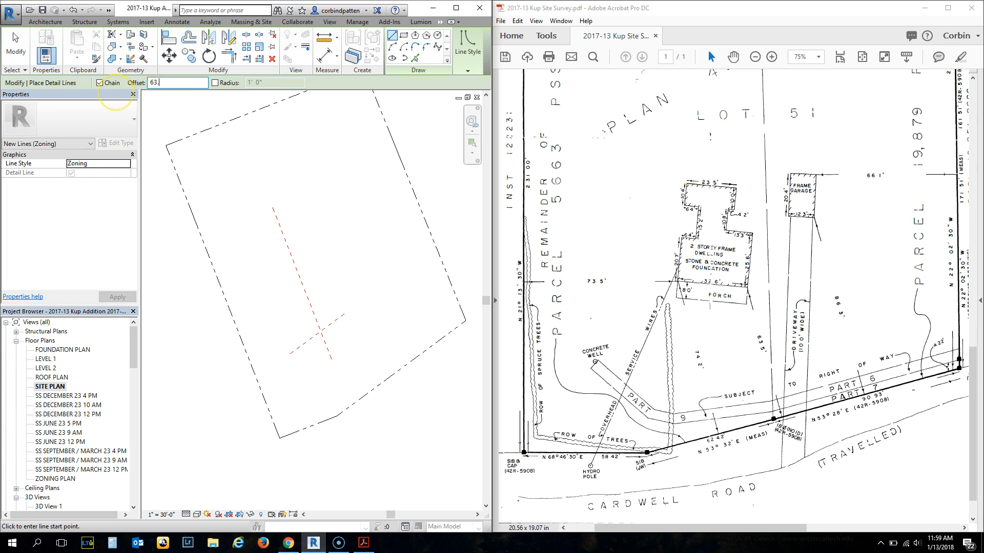
{"action": "left_click", "coordinate": [388, 377]}
{"action": "left_click", "coordinate": [439, 342]}
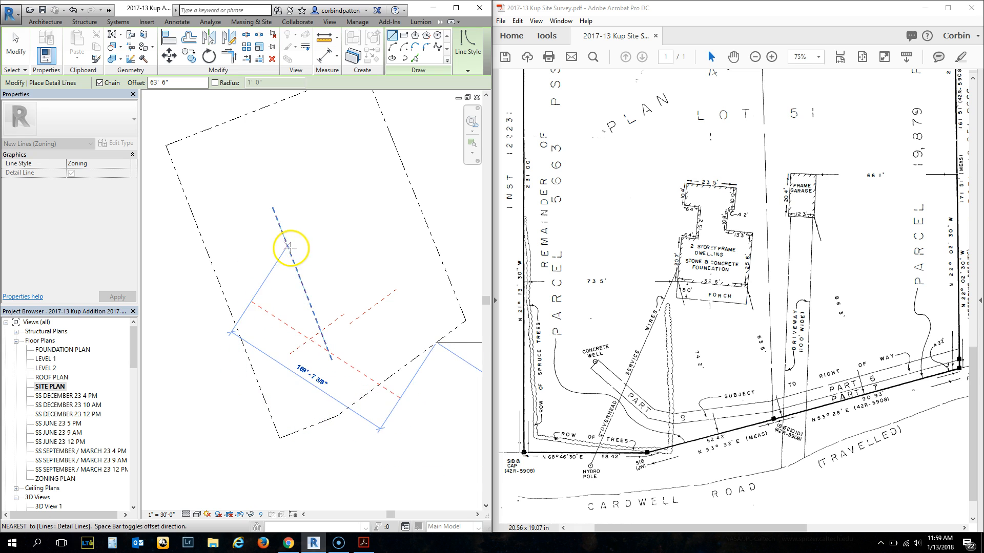
{"action": "scroll", "coordinate": [290, 284], "scroll_direction": "down", "scroll_amount": 2}
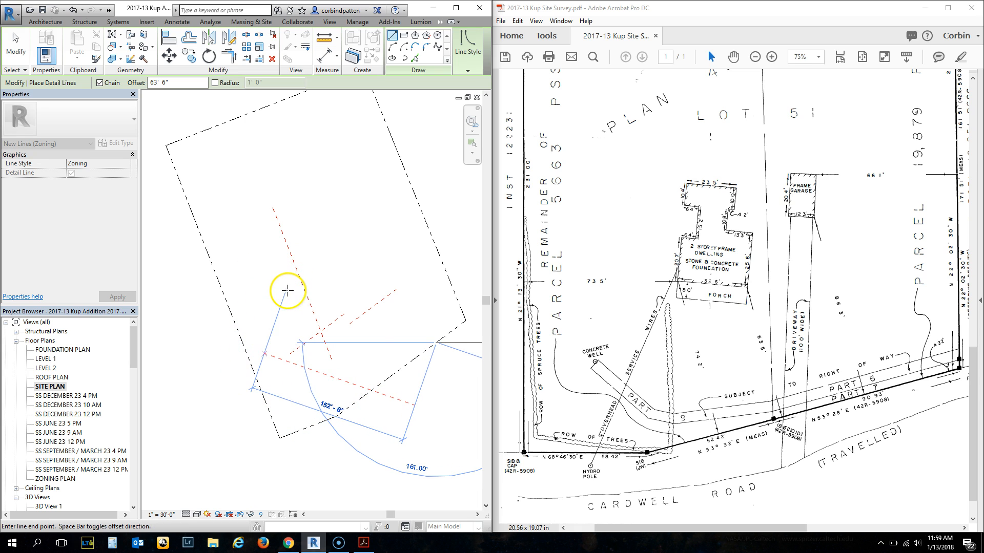
{"action": "scroll", "coordinate": [333, 264], "scroll_direction": "up", "scroll_amount": 2}
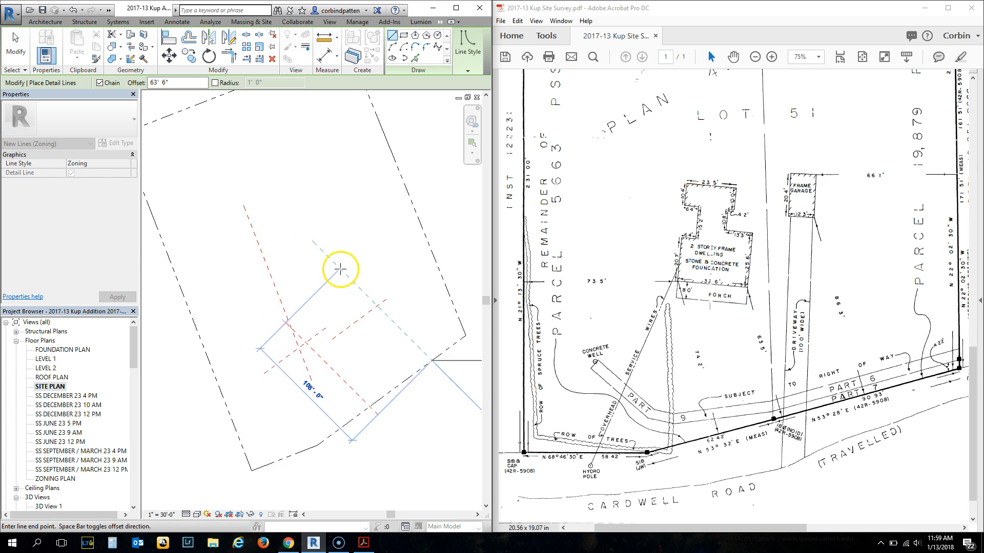
{"action": "key", "text": "Escape"}
Try to draw a Zoning detail line offset 86.3 feet from the road-side property line, starting at the lot's eastern corner
{"action": "scroll", "coordinate": [325, 331], "scroll_direction": "down", "scroll_amount": 2}
{"action": "scroll", "coordinate": [428, 341], "scroll_direction": "up", "scroll_amount": 2}
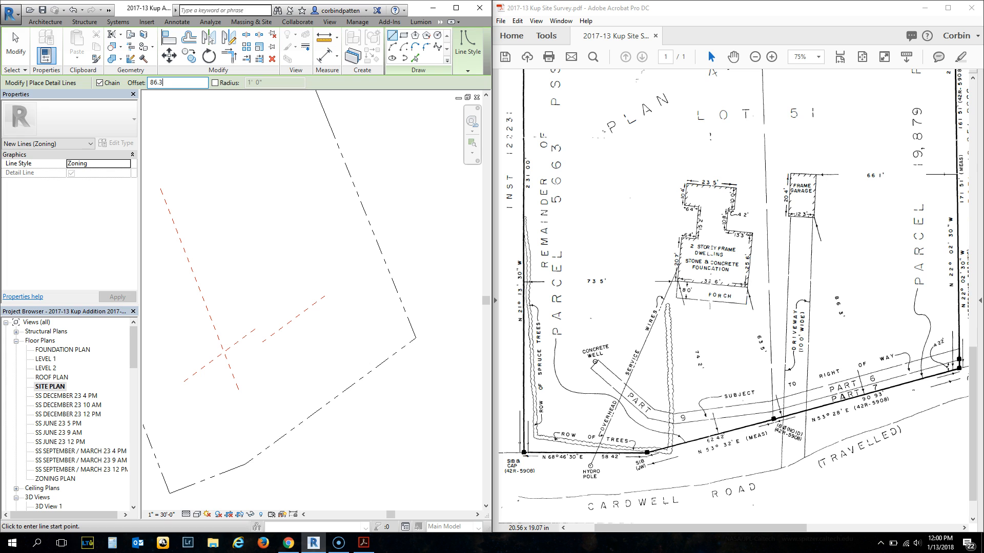
{"action": "left_click", "coordinate": [416, 338]}
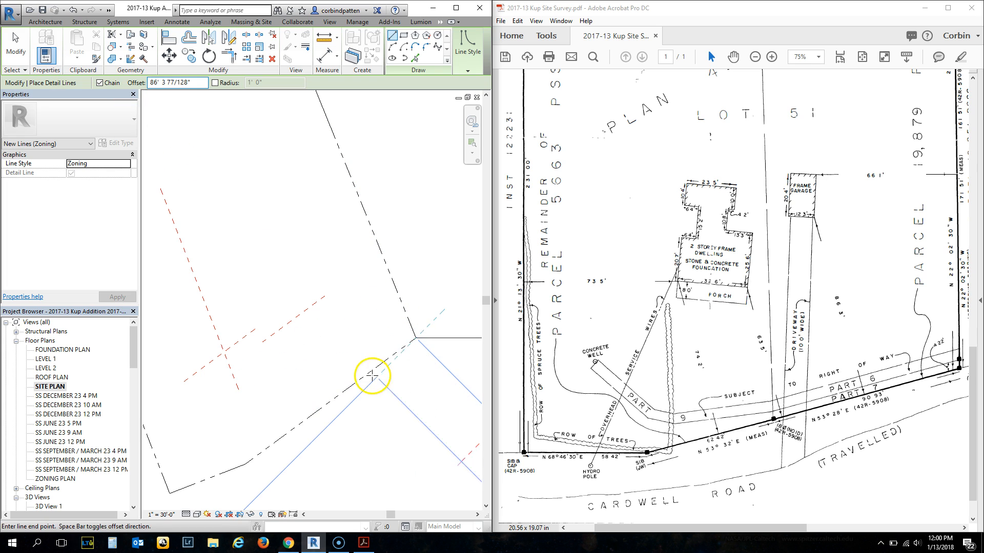
{"action": "left_click", "coordinate": [357, 380]}
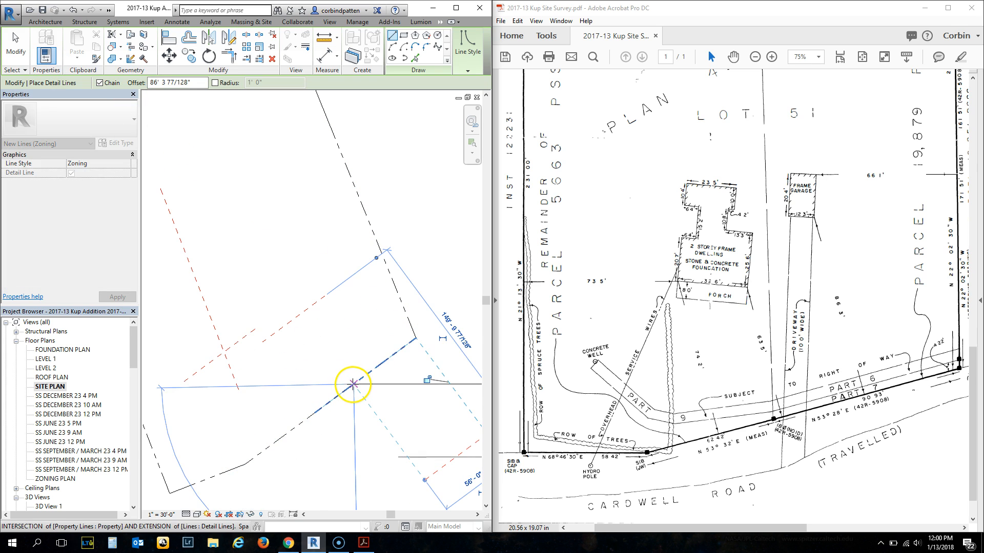
{"action": "key", "text": "Escape"}
{"action": "key", "text": "Escape"}
Draw the 86.3-foot offset Zoning line inside the lot from the eastern corner, and delete the misplaced line outside the boundary
{"action": "left_click", "coordinate": [413, 335]}
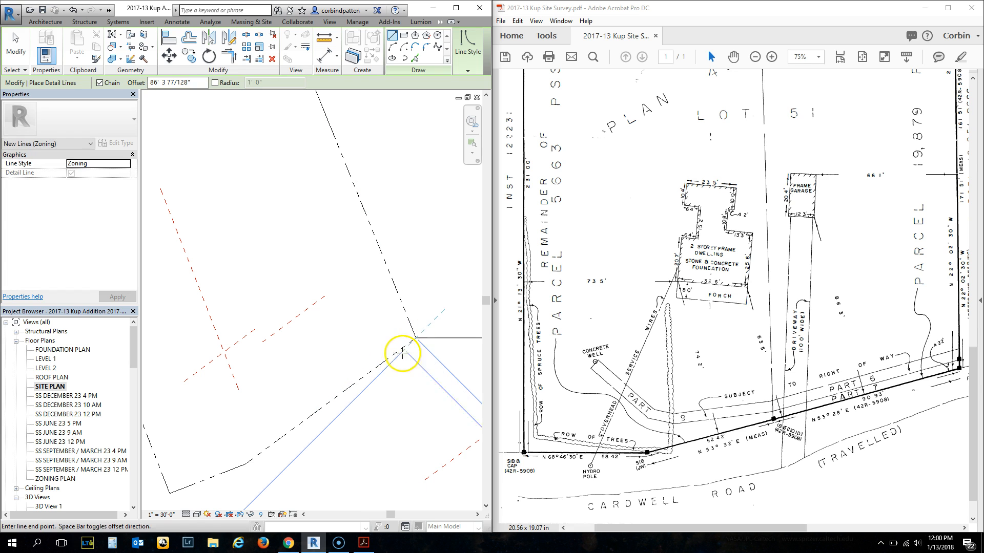
{"action": "left_click", "coordinate": [363, 376]}
{"action": "key", "text": "Escape"}
{"action": "key", "text": "Escape"}
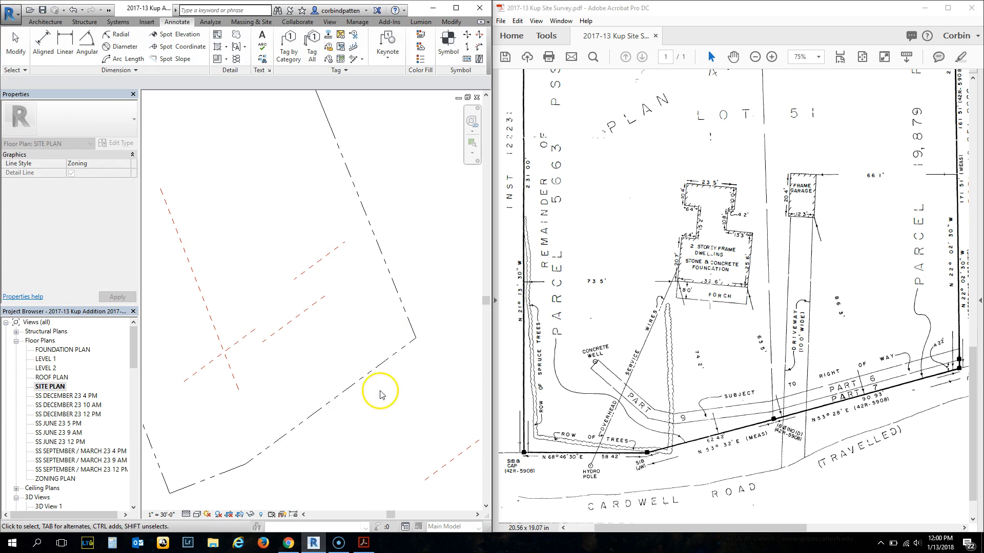
{"action": "left_click", "coordinate": [447, 465]}
{"action": "key", "text": "Delete"}
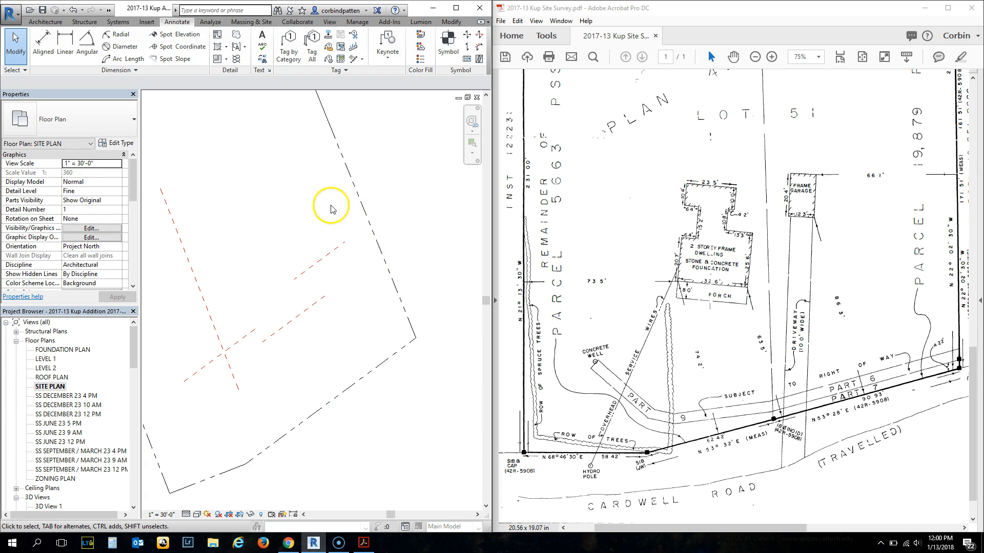
Draw a Zoning detail line parallel to the eastern property line, offset 66.1 feet into the lot
{"action": "left_click", "coordinate": [217, 34]}
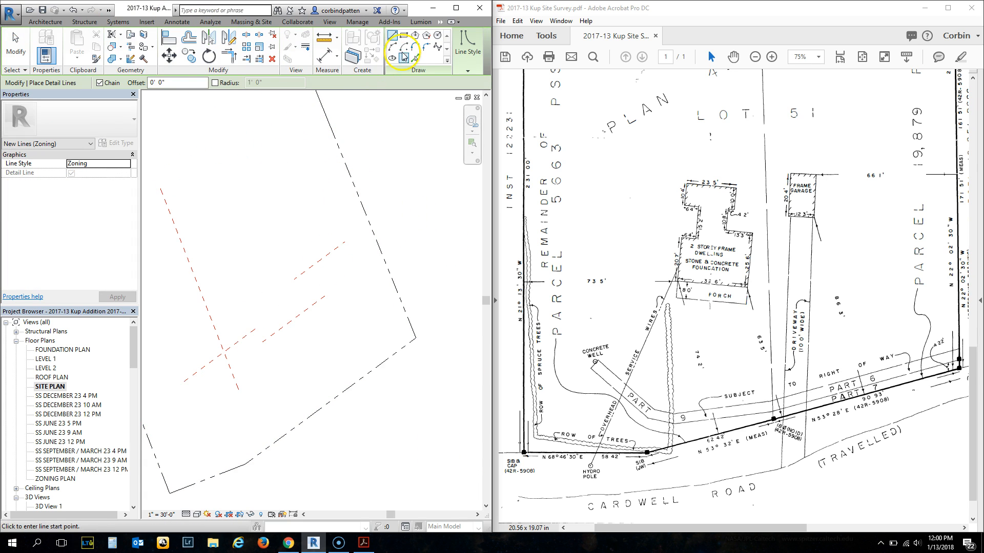
{"action": "type", "text": "66.1"}
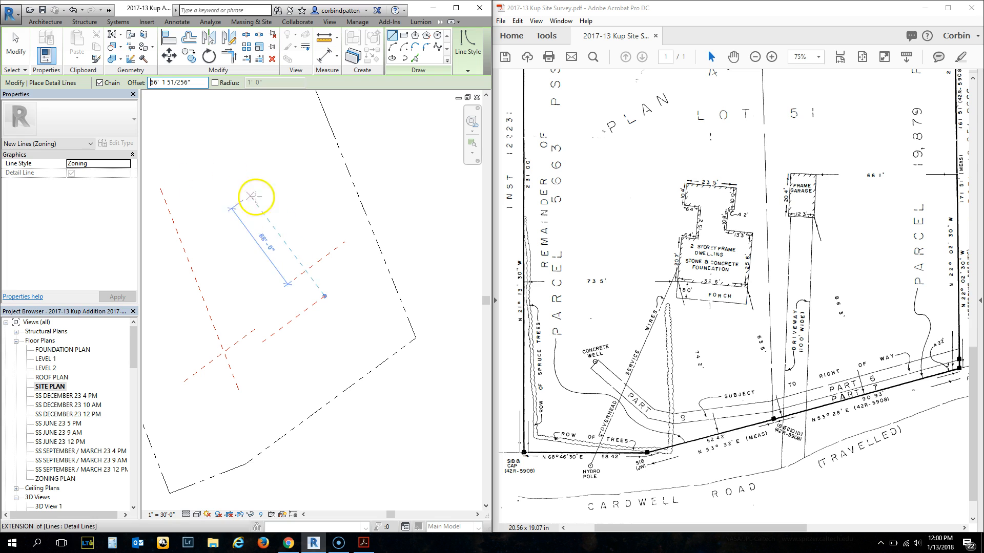
{"action": "left_click", "coordinate": [347, 160]}
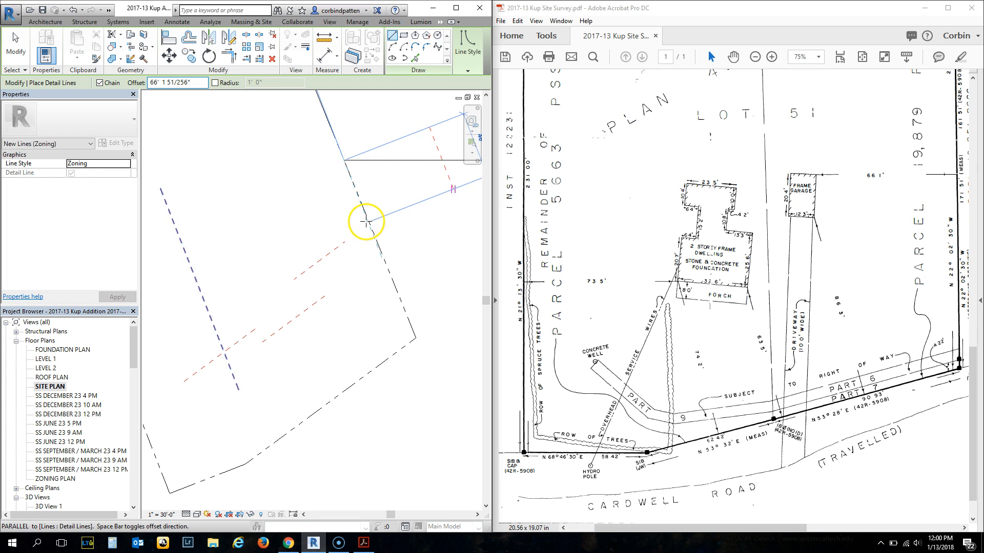
{"action": "key", "text": "space"}
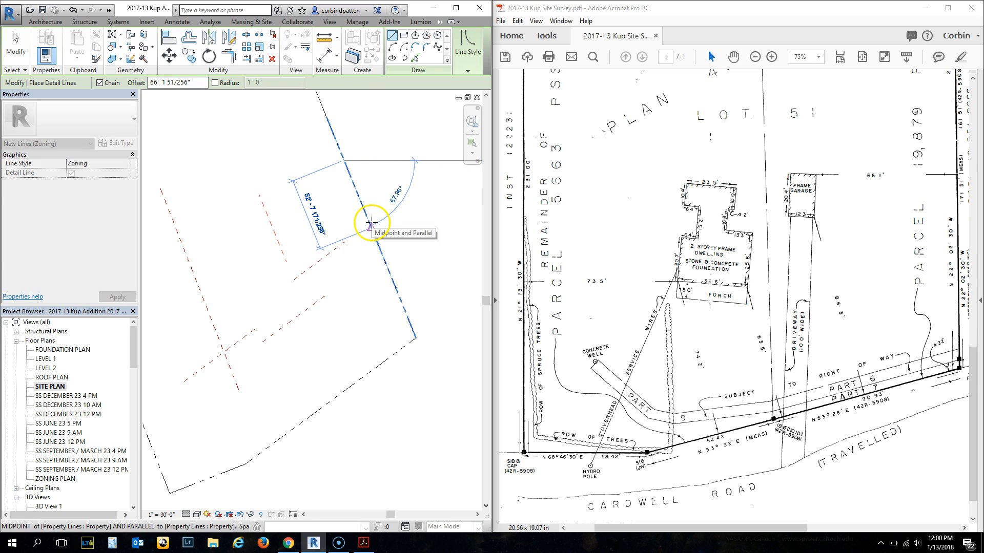
{"action": "left_click", "coordinate": [381, 253]}
{"action": "scroll", "coordinate": [231, 308], "scroll_direction": "up", "scroll_amount": 3}
{"action": "key", "text": "Escape"}
{"action": "key", "text": "Escape"}
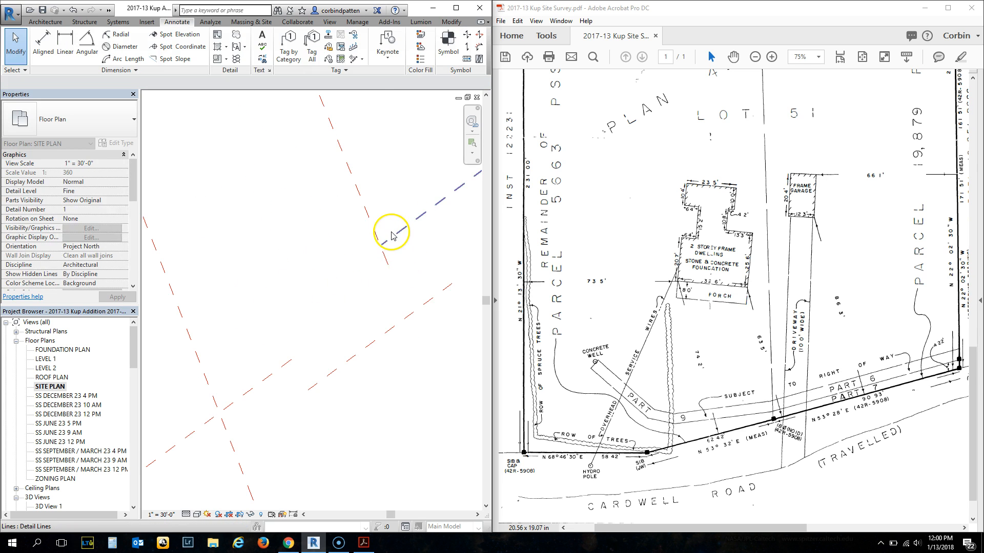
Extend the 86.3-foot offset line at its inner end so it crosses the line offset from the eastern boundary
{"action": "left_click", "coordinate": [392, 233]}
{"action": "left_click_drag", "start_coordinate": [381, 245], "coordinate": [336, 281]}
{"action": "key", "text": "Escape"}
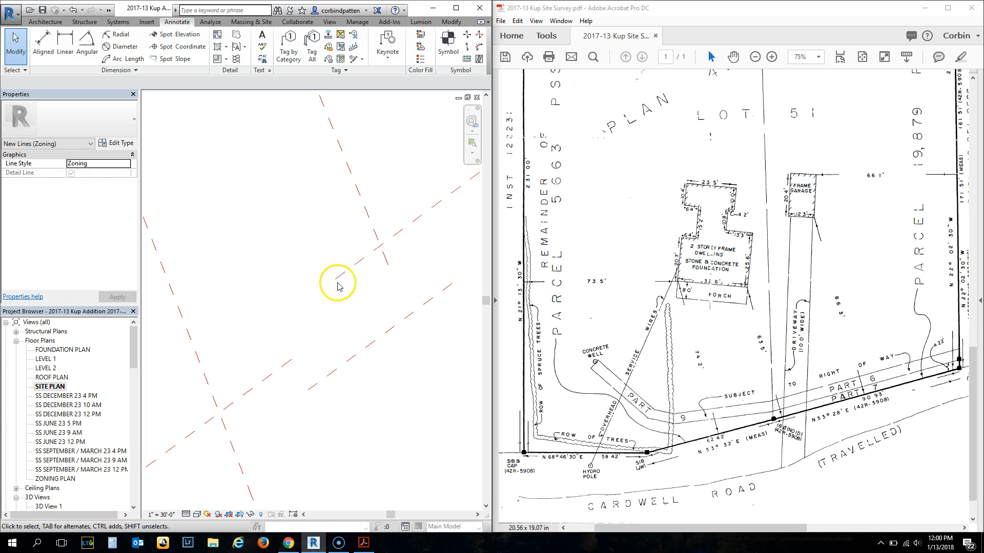
{"action": "scroll", "coordinate": [395, 275], "scroll_direction": "down", "scroll_amount": 2}
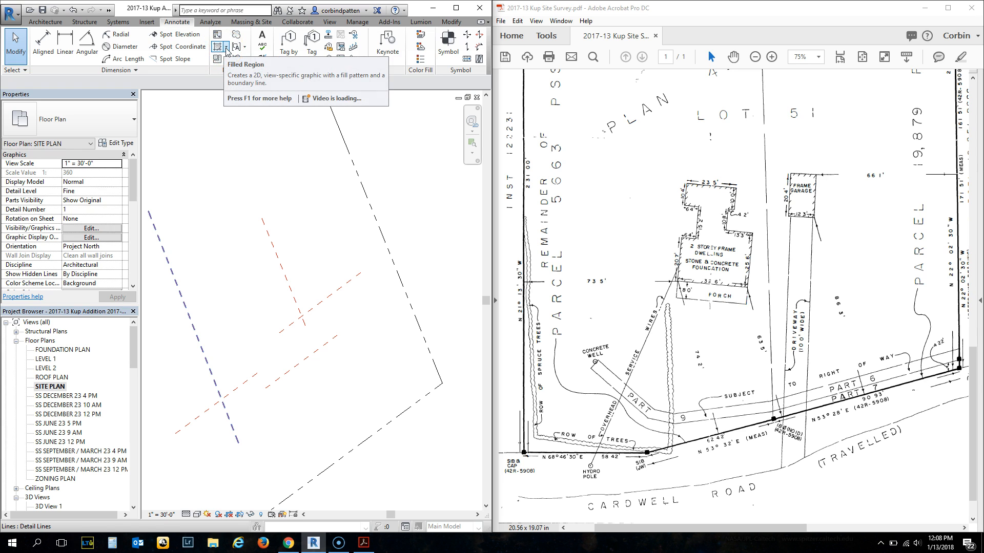
Start a Filled Region in the site plan and save the project
{"action": "left_click", "coordinate": [367, 250]}
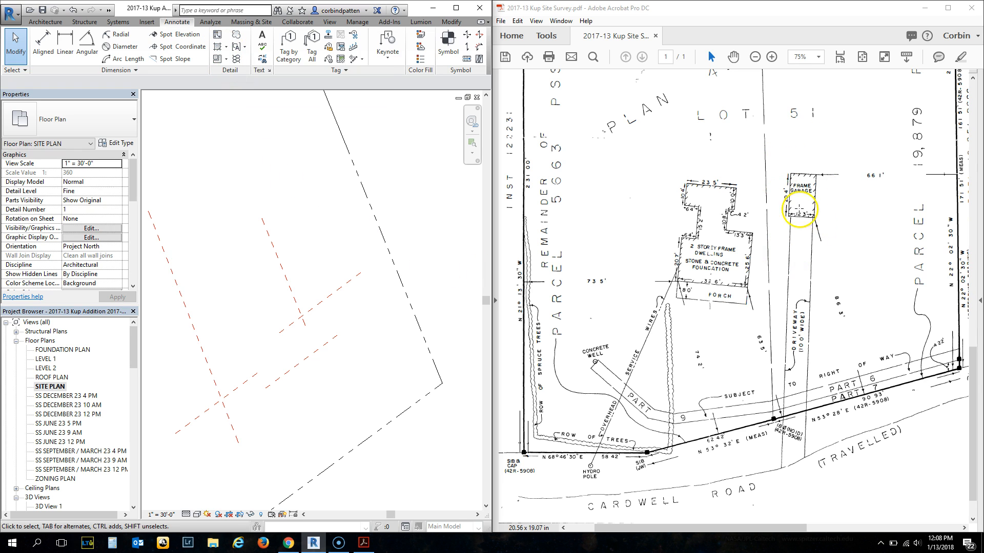
{"action": "left_click", "coordinate": [227, 47]}
{"action": "left_click", "coordinate": [258, 68]}
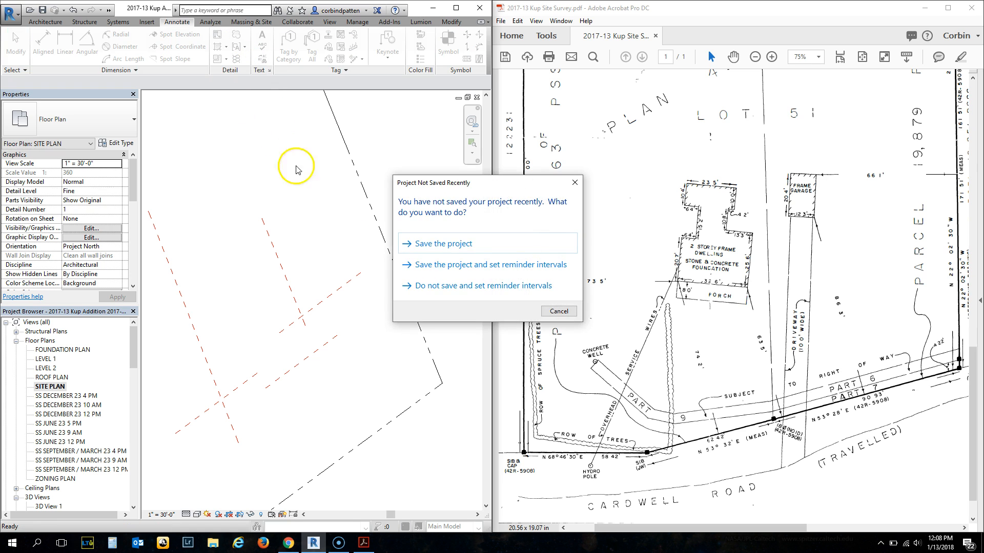
{"action": "left_click", "coordinate": [450, 248]}
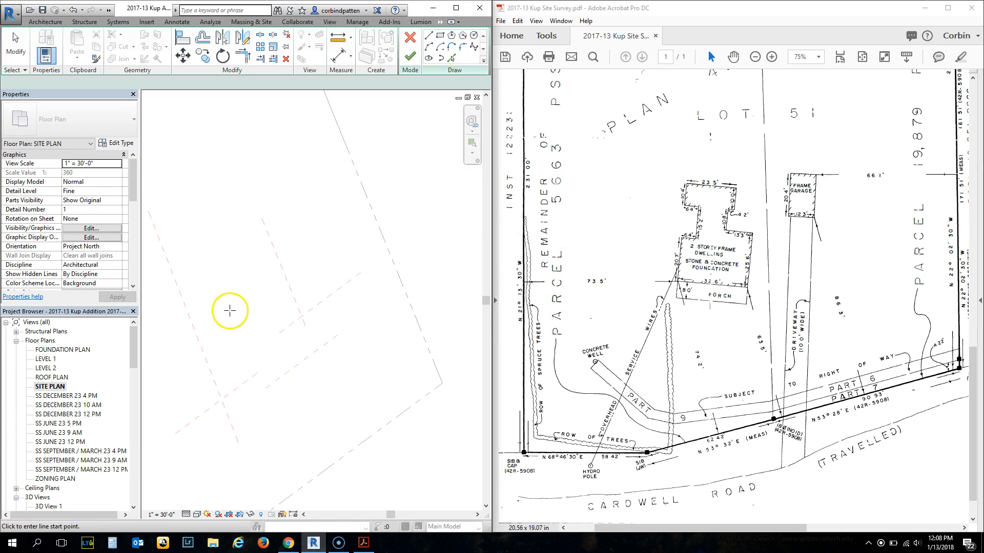
Sketch a rectangular filled region boundary about 19' wide and 24' 6" high beside the 66.1-foot offset line
{"action": "left_click", "coordinate": [445, 43]}
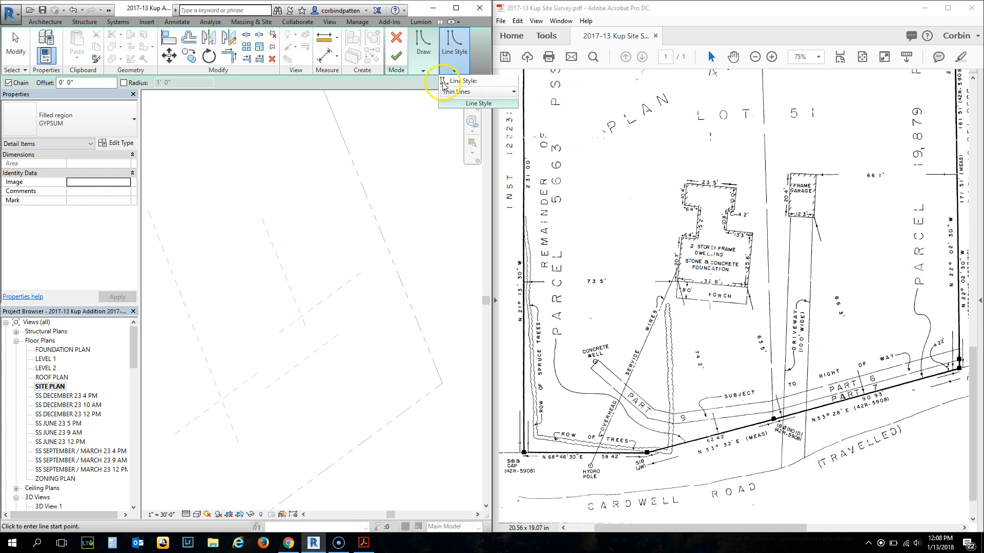
{"action": "left_click", "coordinate": [414, 69]}
{"action": "left_click", "coordinate": [426, 82]}
{"action": "scroll", "coordinate": [247, 305], "scroll_direction": "up", "scroll_amount": 2}
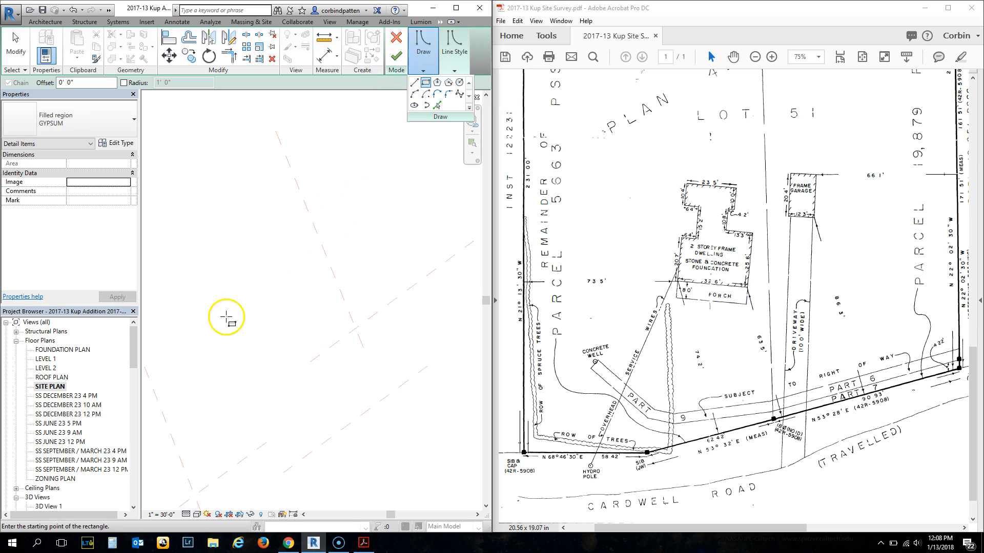
{"action": "left_click", "coordinate": [262, 228]}
{"action": "left_click", "coordinate": [321, 306]}
{"action": "scroll", "coordinate": [294, 261], "scroll_direction": "up", "scroll_amount": 3}
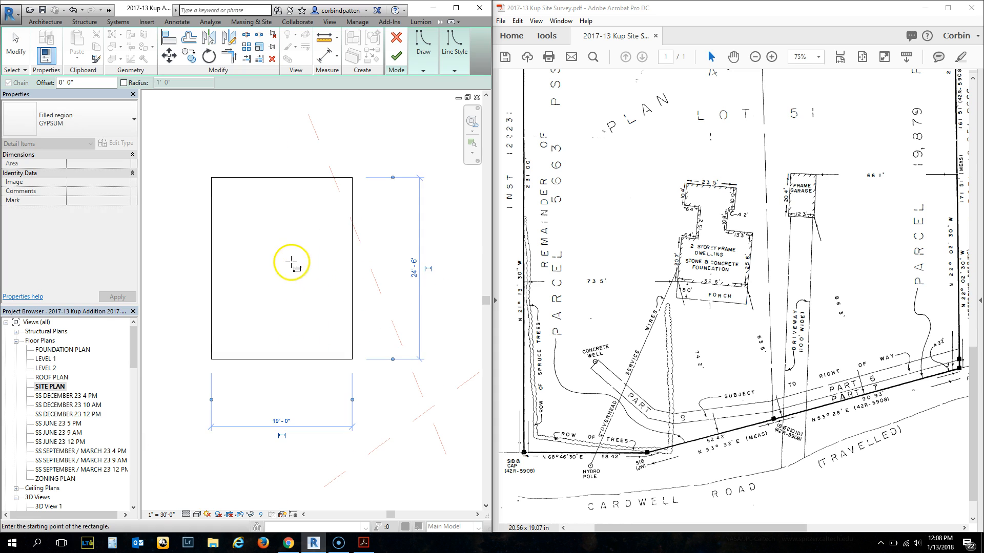
Set the width of the garage's rectangular filled region boundary to 12.3 feet
{"action": "key", "text": "Escape"}
{"action": "key", "text": "Escape"}
{"action": "left_click", "coordinate": [351, 286]}
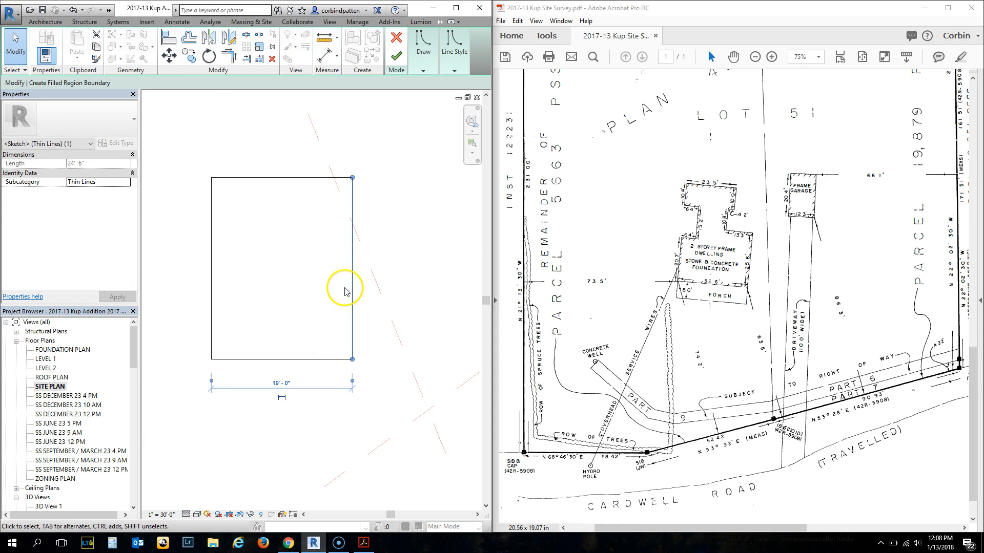
{"action": "left_click", "coordinate": [286, 385]}
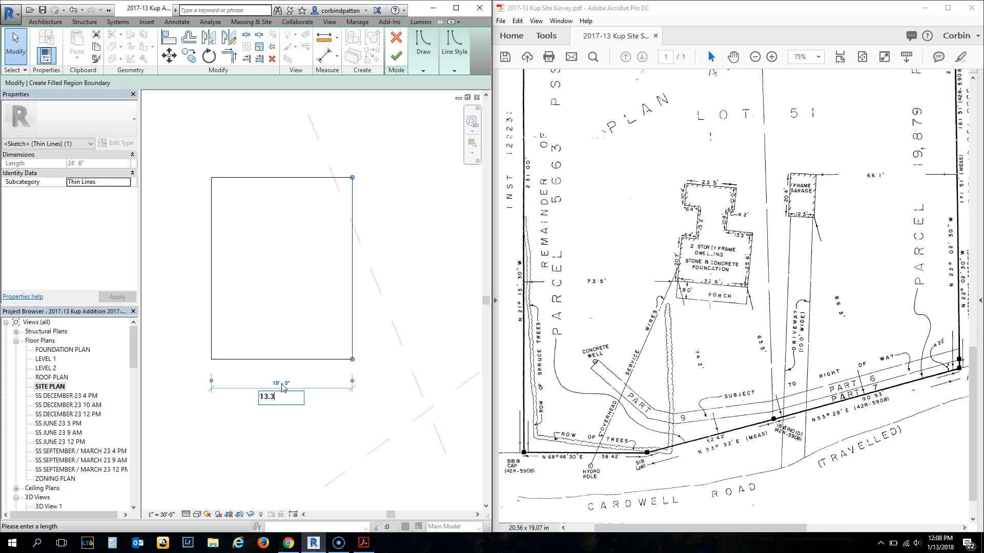
{"action": "type", "text": "12.3"}
{"action": "key", "text": "Return"}
{"action": "left_click", "coordinate": [267, 337]}
Set the height of the garage's rectangular boundary to 20.4 feet
{"action": "left_click", "coordinate": [241, 177]}
{"action": "left_click", "coordinate": [326, 264]}
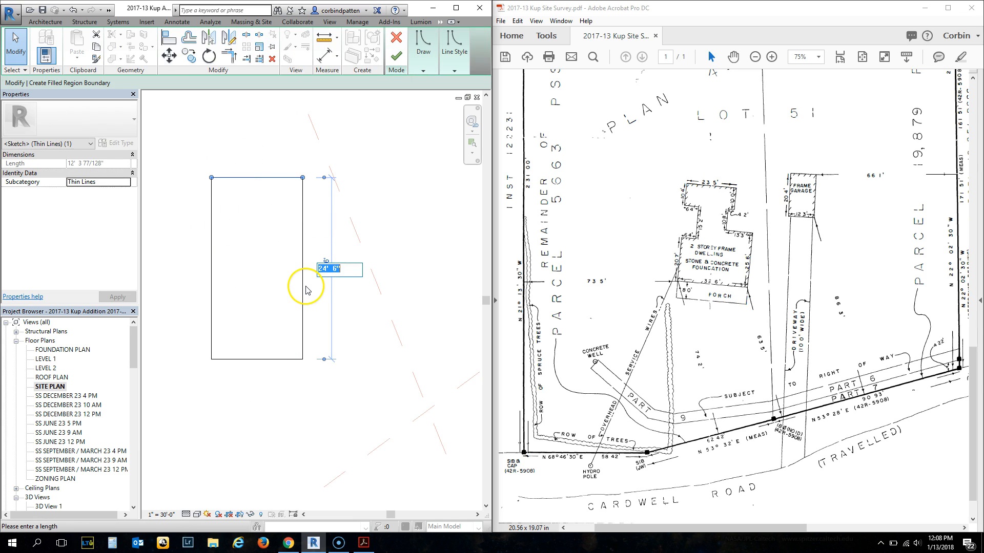
{"action": "type", "text": "20.4"}
{"action": "key", "text": "Return"}
{"action": "left_click", "coordinate": [325, 278]}
{"action": "left_click", "coordinate": [359, 349]}
{"action": "left_click", "coordinate": [287, 329]}
Sketch a second rectangle inside the garage boundary, offset 3 feet inward from its corners
{"action": "scroll", "coordinate": [308, 328], "scroll_direction": "down", "scroll_amount": 2}
{"action": "scroll", "coordinate": [294, 272], "scroll_direction": "up", "scroll_amount": 4}
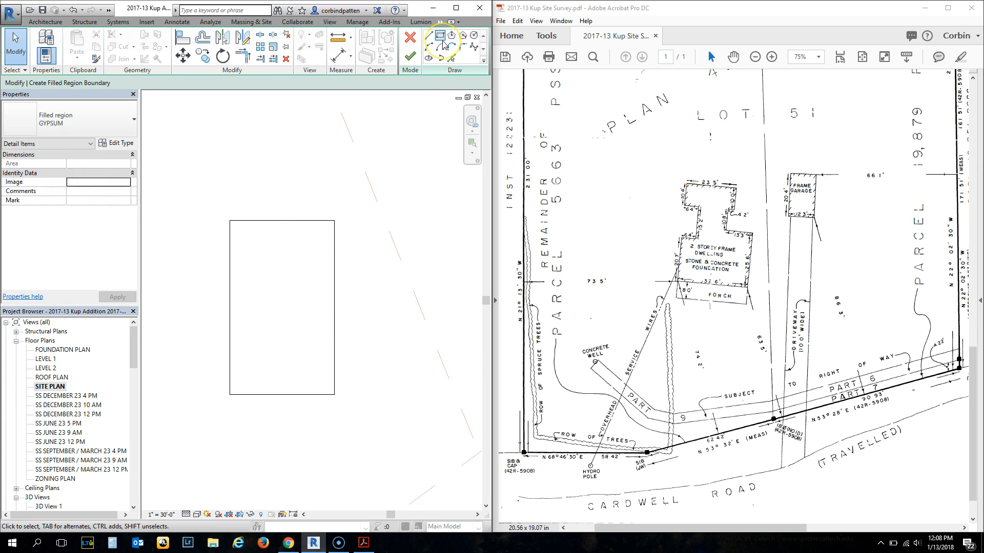
{"action": "left_click", "coordinate": [443, 45]}
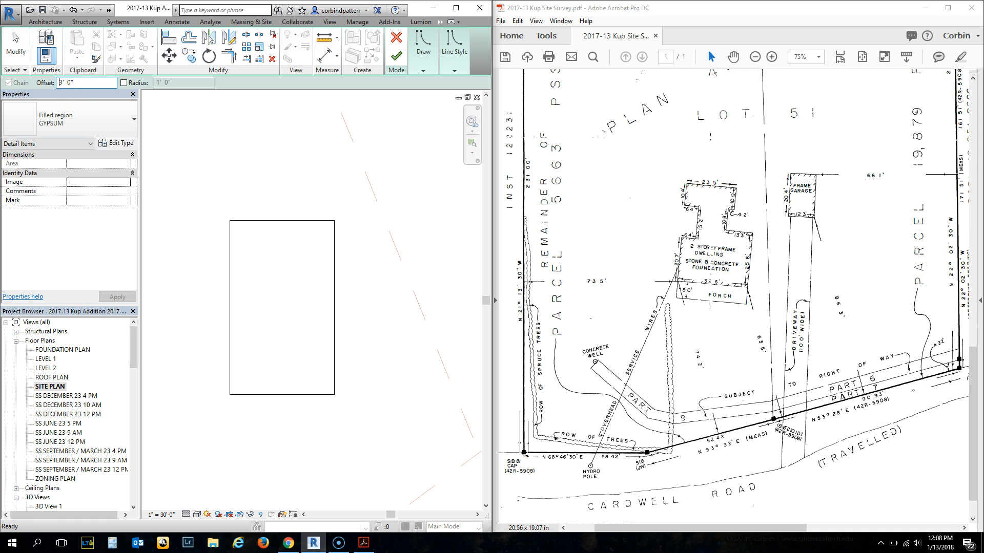
{"action": "left_click", "coordinate": [334, 394]}
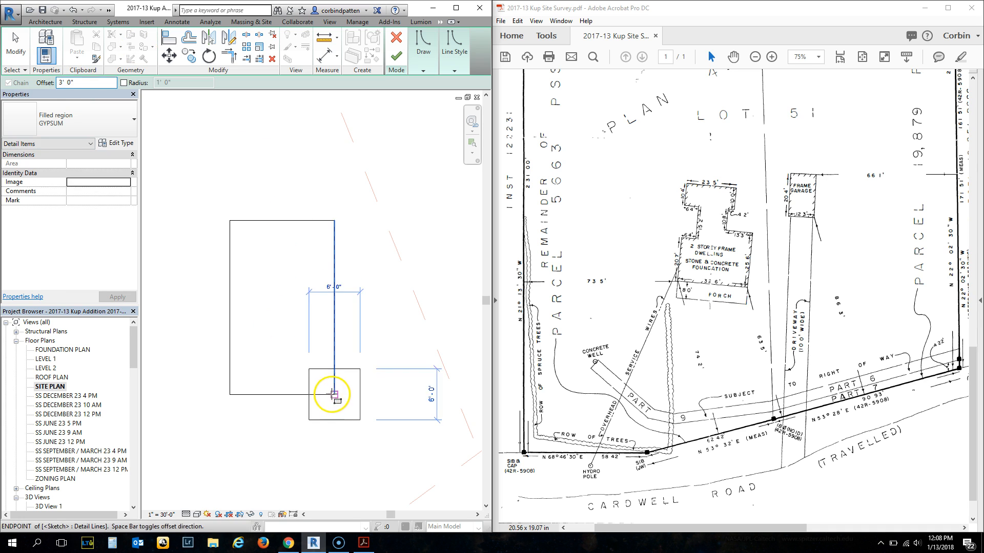
{"action": "left_click", "coordinate": [230, 220]}
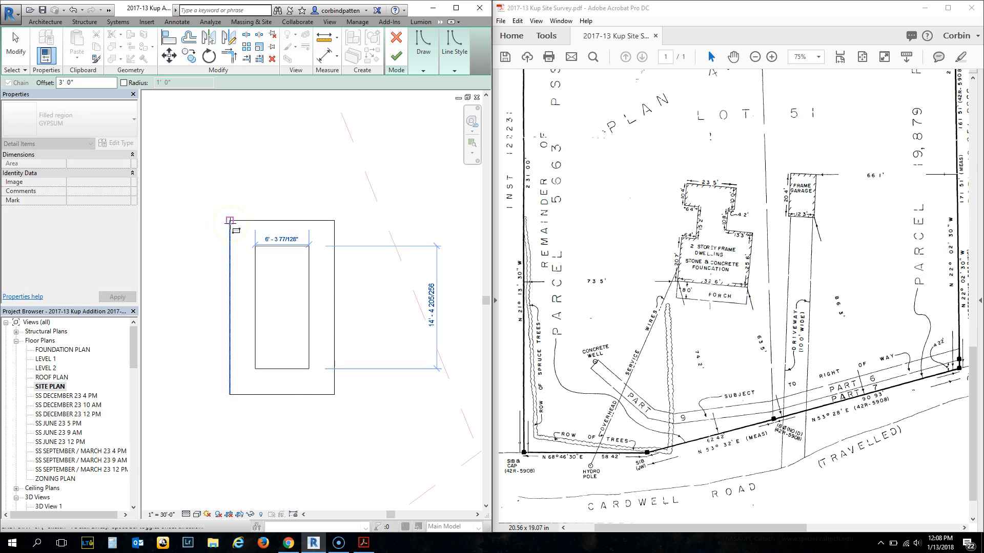
{"action": "key", "text": "Escape"}
Change the four lines of the inner garage rectangle to the <Invisible lines> line style
{"action": "left_click_drag", "start_coordinate": [251, 239], "coordinate": [318, 379]}
{"action": "left_click", "coordinate": [454, 48]}
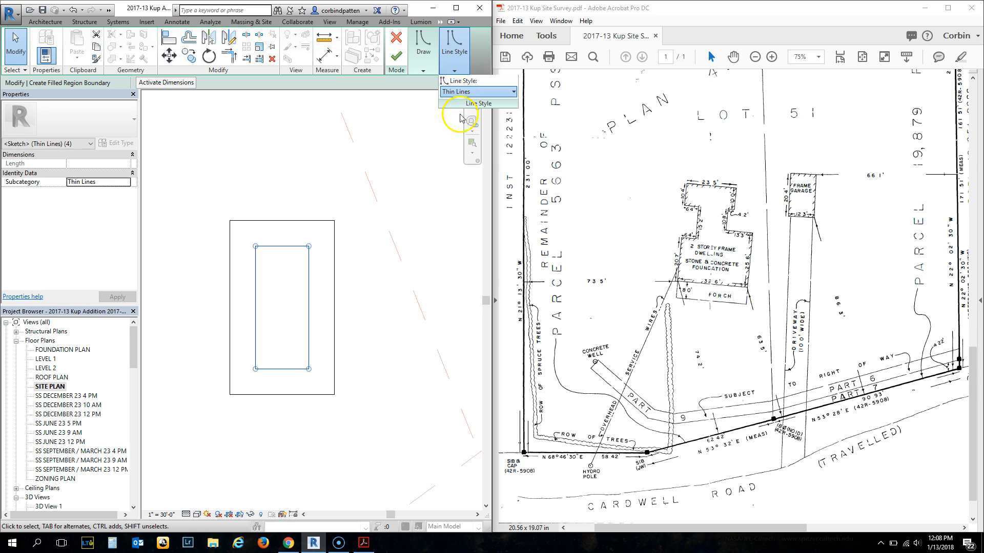
{"action": "left_click", "coordinate": [480, 91]}
{"action": "scroll", "coordinate": [470, 145], "scroll_direction": "up", "scroll_amount": 15}
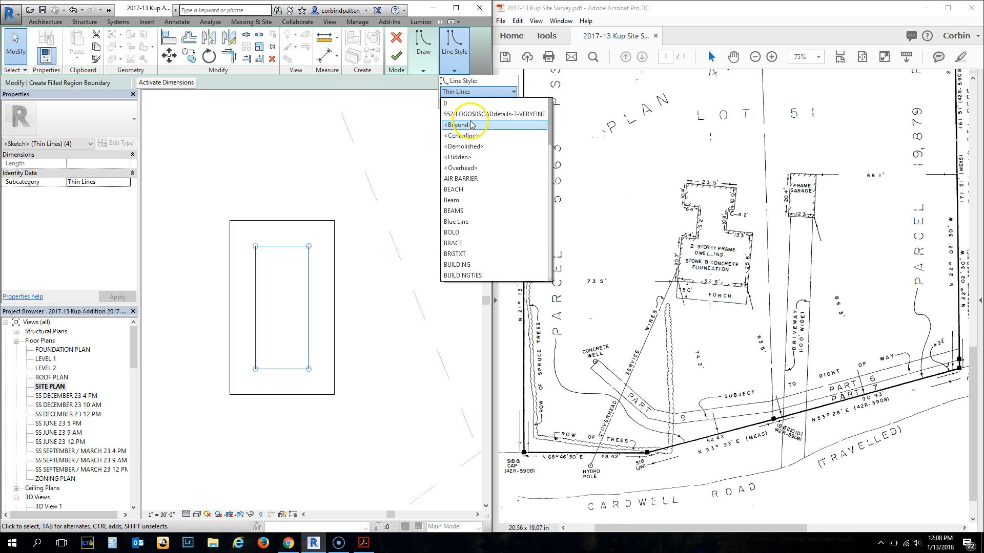
{"action": "scroll", "coordinate": [480, 175], "scroll_direction": "down", "scroll_amount": 15}
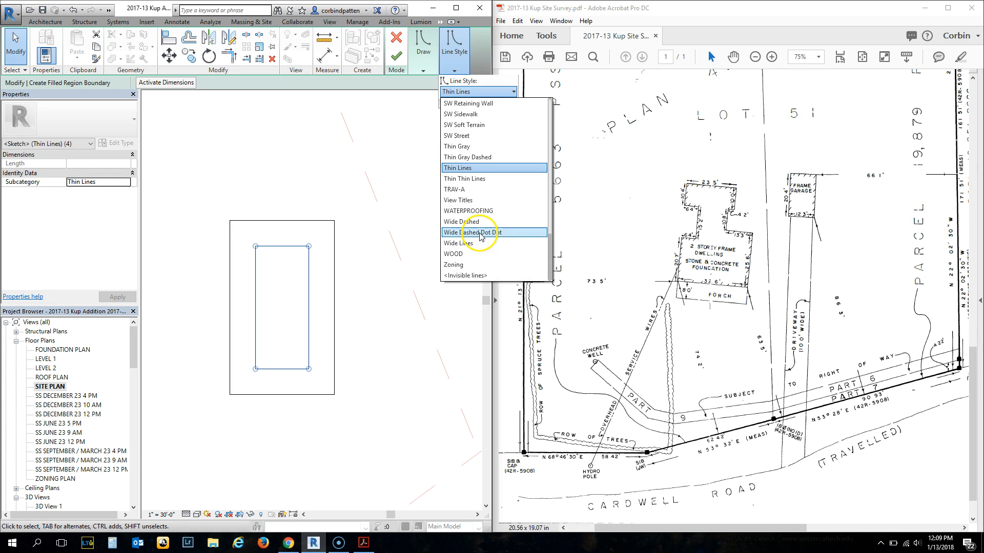
{"action": "left_click", "coordinate": [479, 275]}
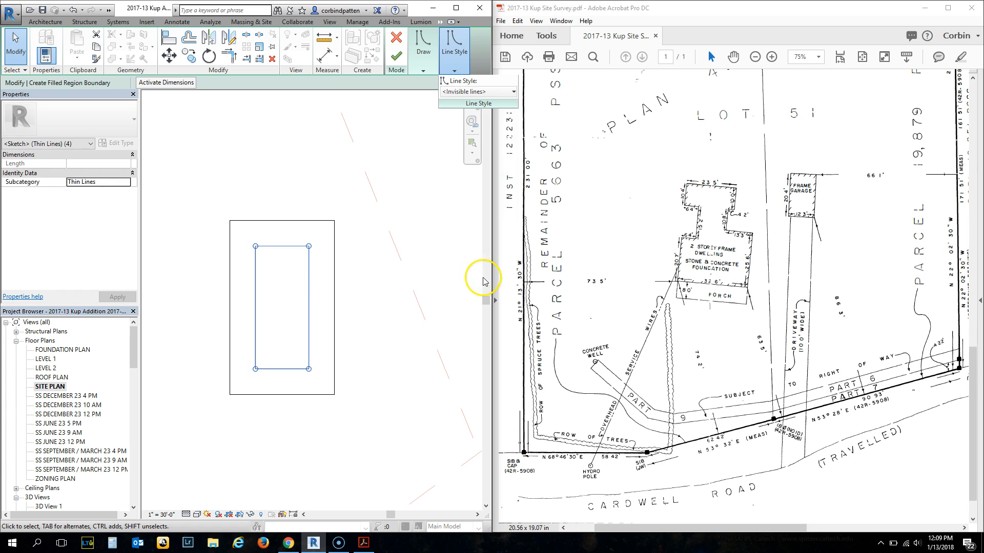
{"action": "left_click", "coordinate": [373, 243]}
Set the filled region type to Diagonal Up 2 and finish the garage region sketch
{"action": "left_click", "coordinate": [76, 120]}
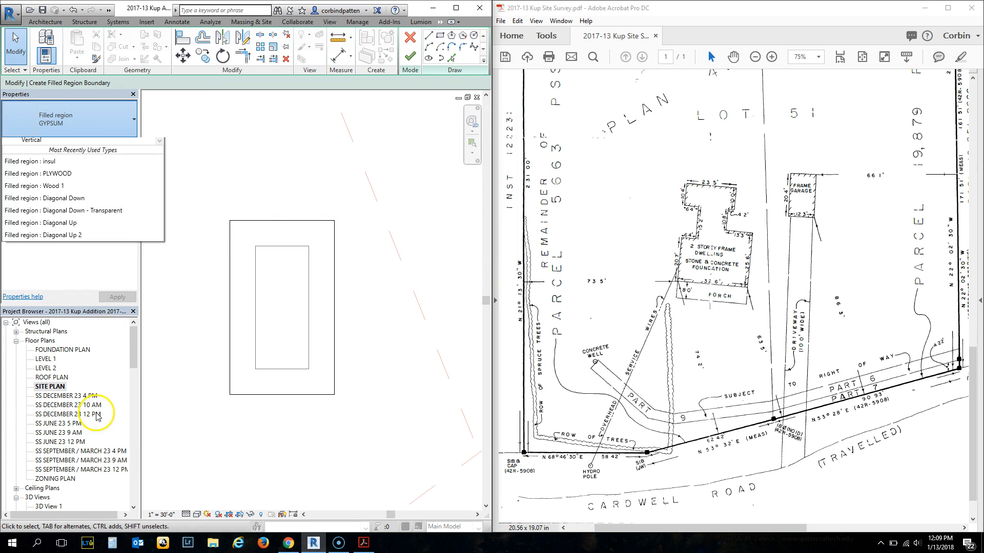
{"action": "scroll", "coordinate": [60, 231], "scroll_direction": "up", "scroll_amount": 8}
{"action": "scroll", "coordinate": [54, 283], "scroll_direction": "down", "scroll_amount": 1}
{"action": "left_click", "coordinate": [62, 291]}
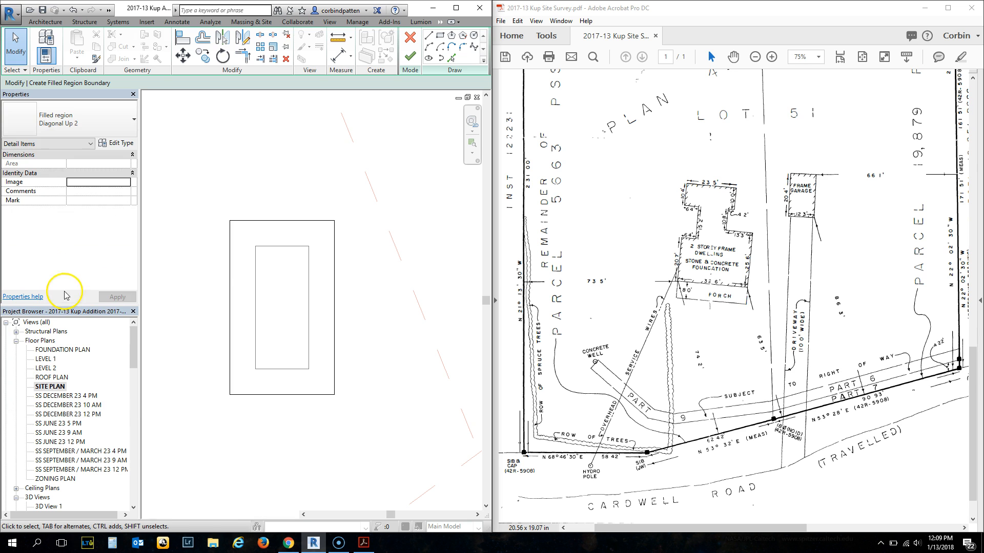
{"action": "left_click", "coordinate": [408, 56]}
{"action": "left_click", "coordinate": [236, 202]}
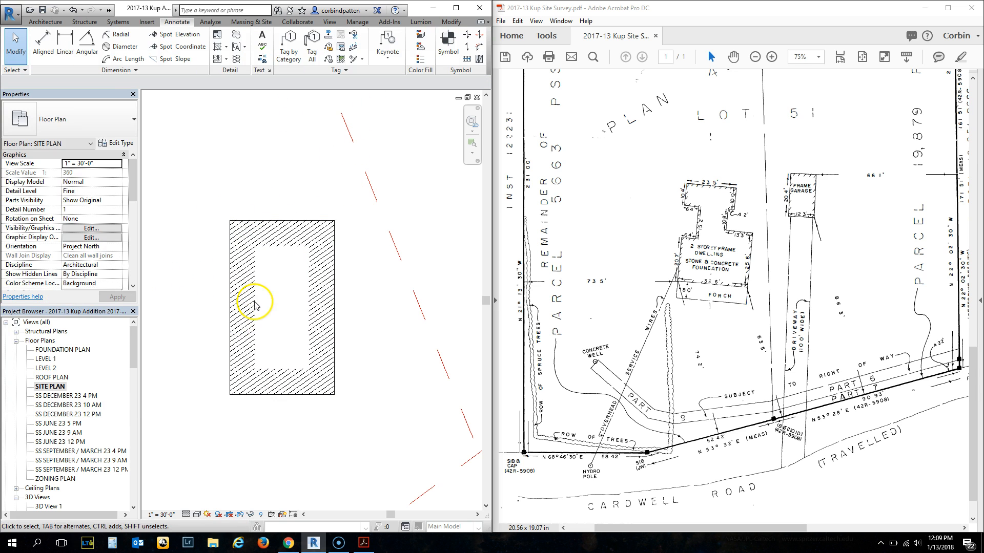
Move the garage region by its lower-right corner to the intersection of the 66.1-foot and 86.3-foot offset lines
{"action": "scroll", "coordinate": [347, 223], "scroll_direction": "down", "scroll_amount": 3}
{"action": "scroll", "coordinate": [333, 311], "scroll_direction": "down", "scroll_amount": 1}
{"action": "middle_click_drag", "start_coordinate": [286, 295], "coordinate": [228, 272]}
{"action": "scroll", "coordinate": [293, 254], "scroll_direction": "up", "scroll_amount": 1}
{"action": "scroll", "coordinate": [287, 292], "scroll_direction": "up", "scroll_amount": 2}
{"action": "left_click", "coordinate": [286, 295]}
{"action": "scroll", "coordinate": [290, 287], "scroll_direction": "up", "scroll_amount": 1}
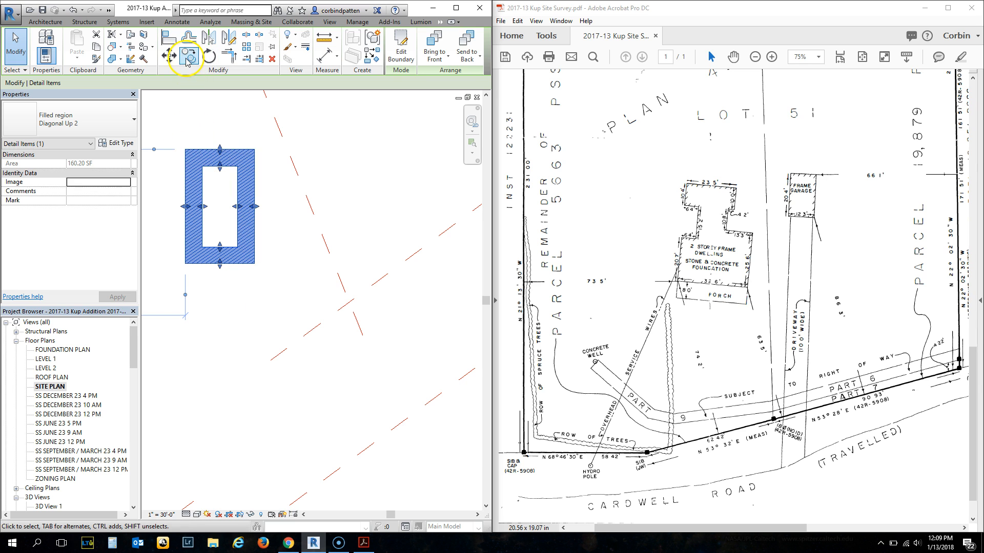
{"action": "left_click", "coordinate": [169, 55]}
{"action": "left_click", "coordinate": [255, 264]}
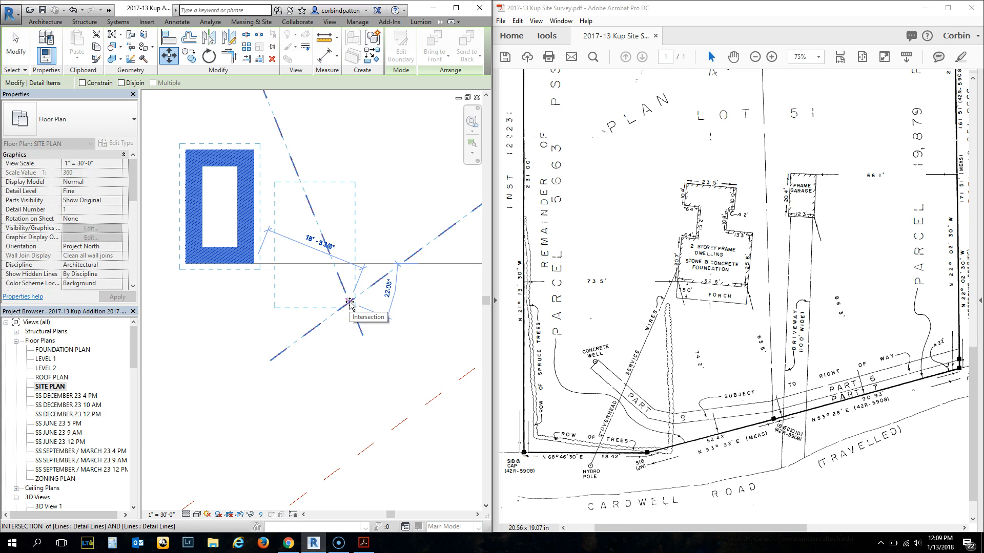
{"action": "left_click", "coordinate": [349, 301]}
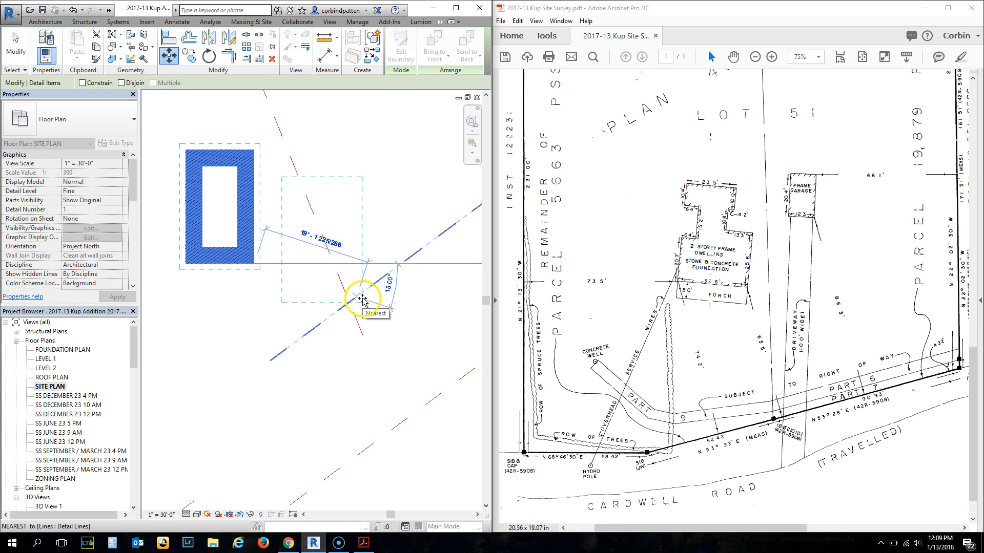
{"action": "left_click", "coordinate": [356, 298]}
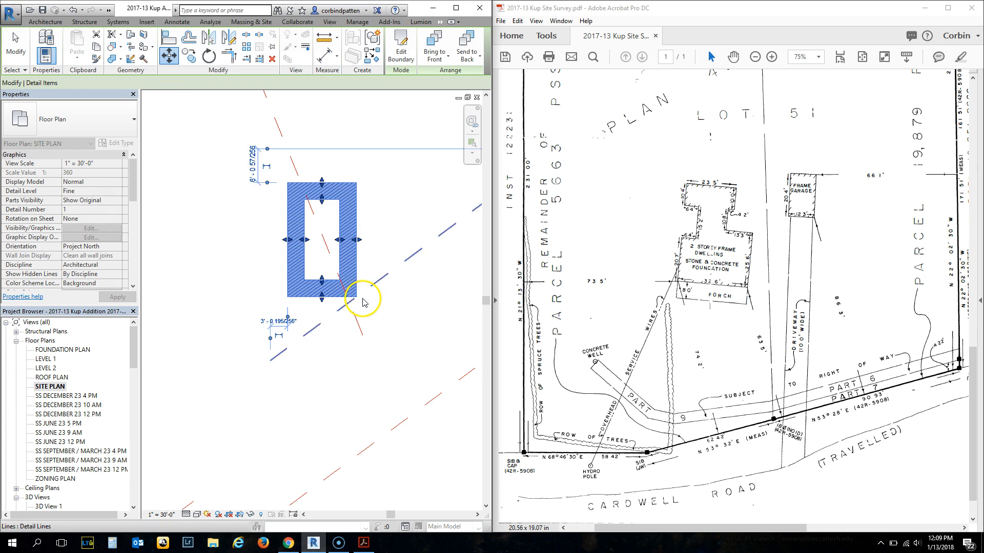
Rotate the garage region about 26° counterclockwise around its lower-right corner, towards the direction of the 66.1-foot offset line
{"action": "left_click", "coordinate": [208, 55]}
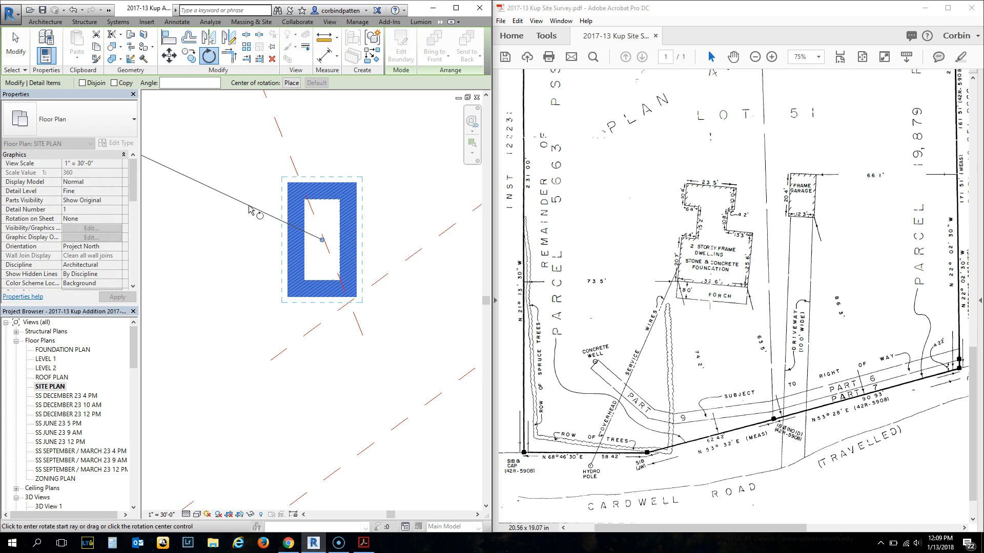
{"action": "left_click", "coordinate": [292, 82]}
{"action": "left_click", "coordinate": [356, 297]}
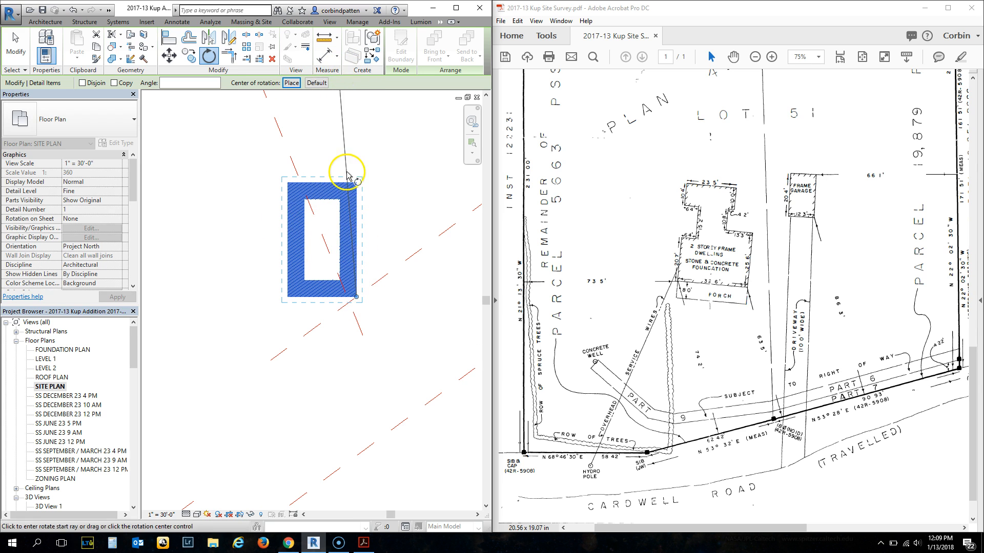
{"action": "left_click", "coordinate": [357, 183]}
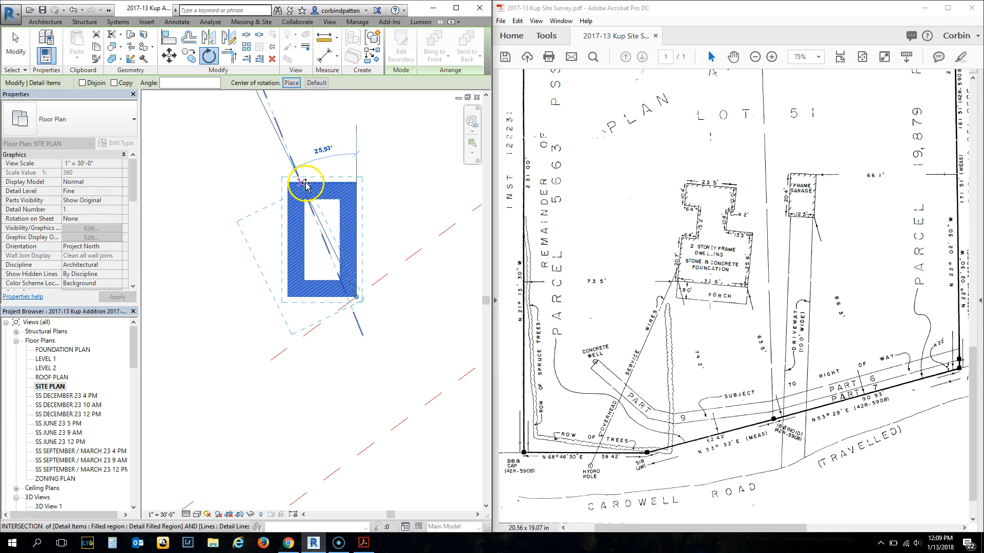
{"action": "left_click", "coordinate": [301, 177]}
{"action": "left_click", "coordinate": [245, 163]}
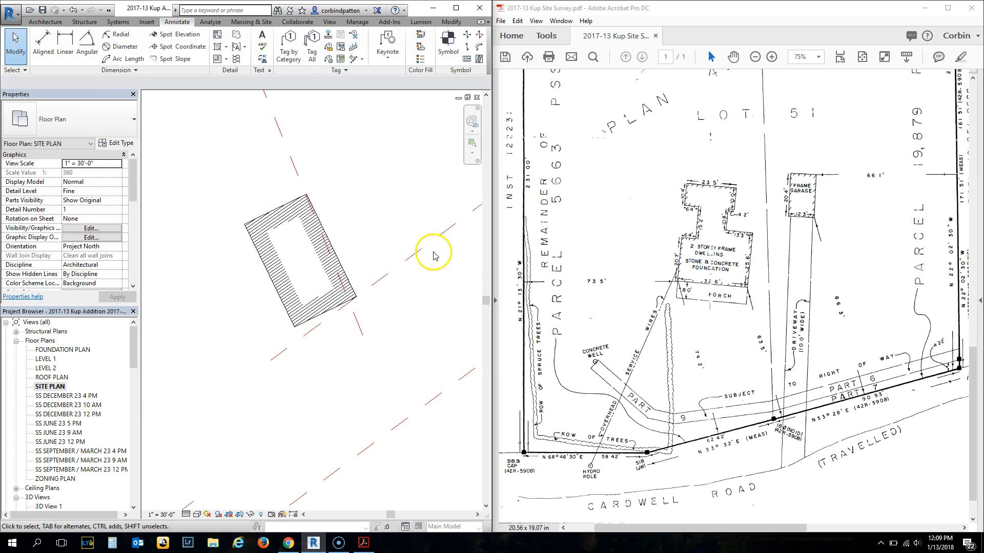
Start a Diagonal Up 2 filled region for the house and begin its boundary near the western offset lines' intersection
{"action": "scroll", "coordinate": [410, 248], "scroll_direction": "down", "scroll_amount": 5}
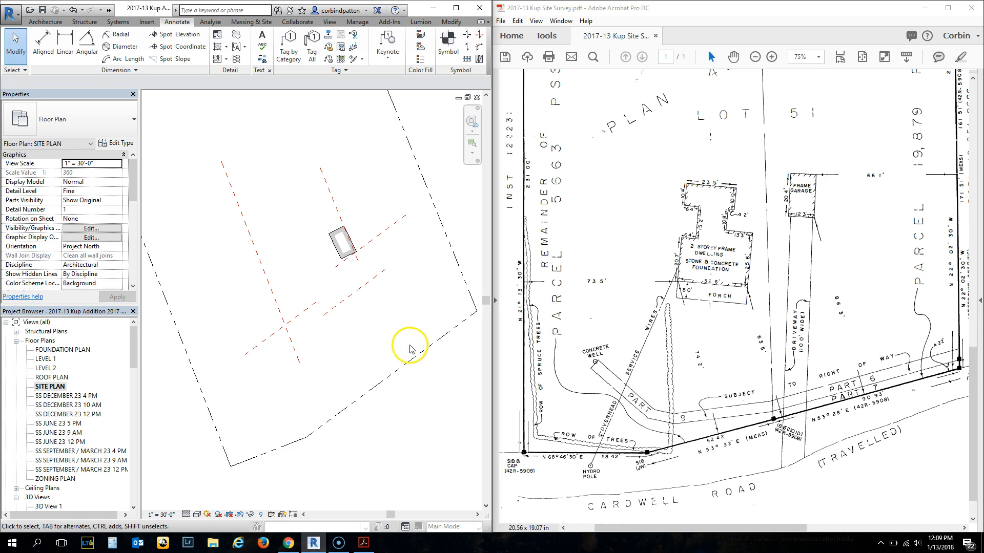
{"action": "scroll", "coordinate": [277, 268], "scroll_direction": "up", "scroll_amount": 3}
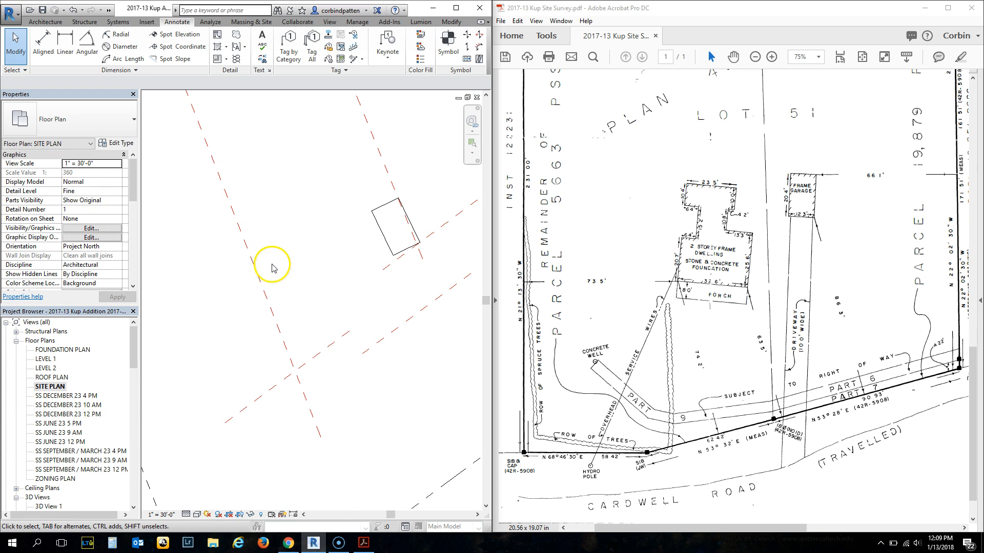
{"action": "scroll", "coordinate": [297, 220], "scroll_direction": "down", "scroll_amount": 3}
{"action": "scroll", "coordinate": [376, 221], "scroll_direction": "up", "scroll_amount": 5}
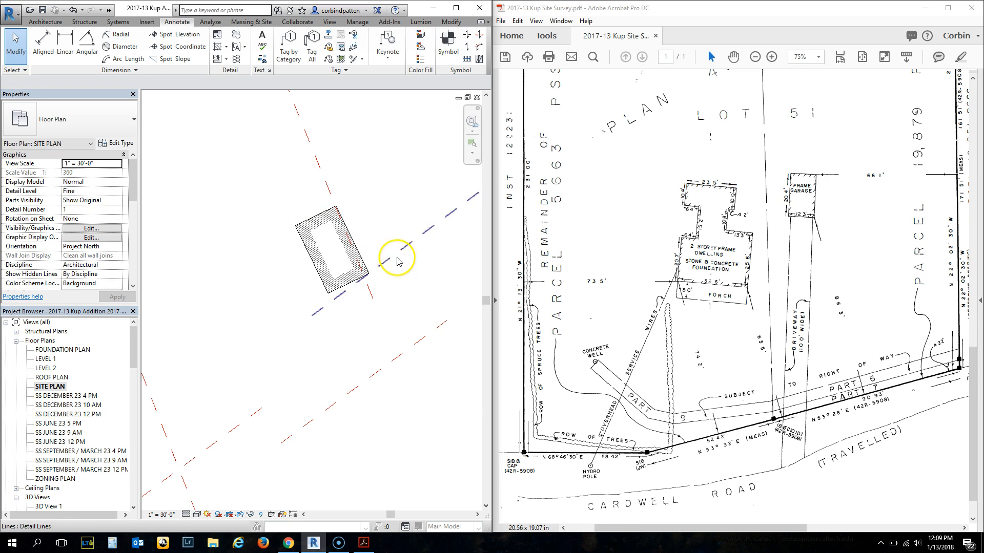
{"action": "scroll", "coordinate": [393, 201], "scroll_direction": "down", "scroll_amount": 2}
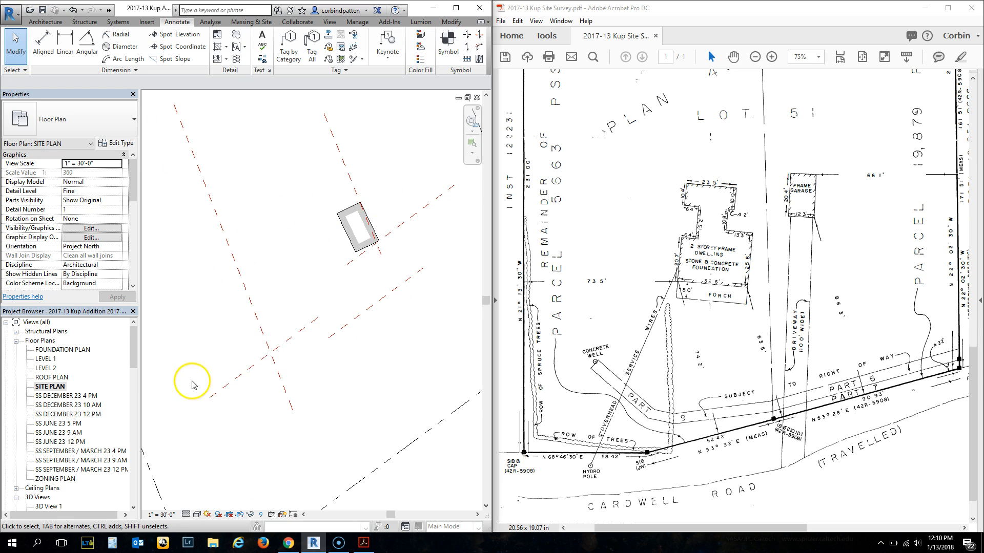
{"action": "scroll", "coordinate": [233, 338], "scroll_direction": "up", "scroll_amount": 2}
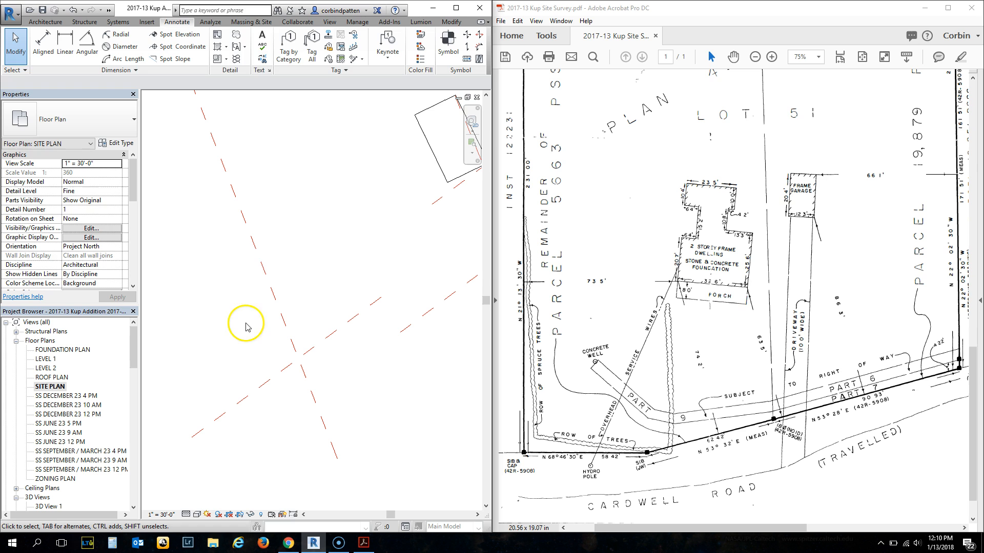
{"action": "left_click", "coordinate": [226, 47]}
{"action": "left_click", "coordinate": [235, 64]}
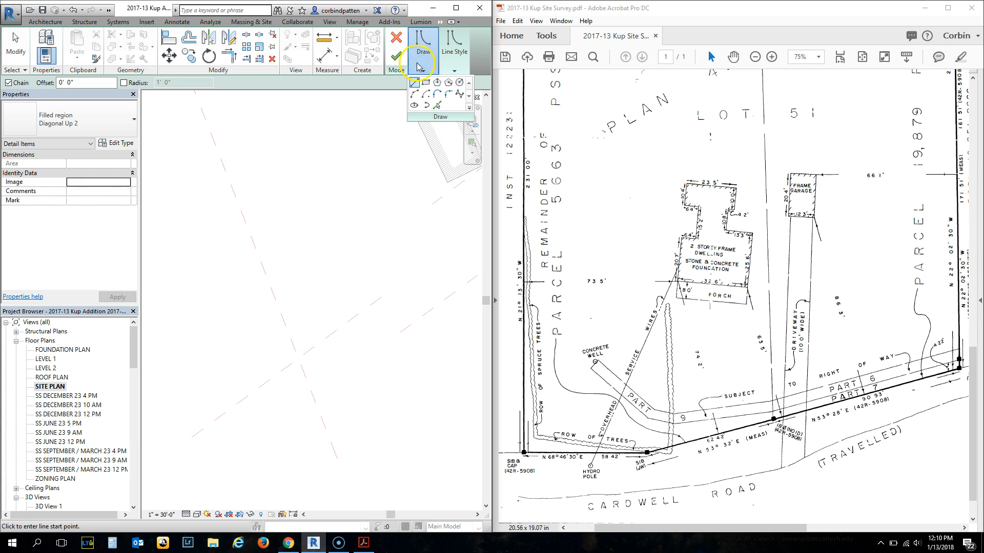
{"action": "left_click", "coordinate": [209, 338]}
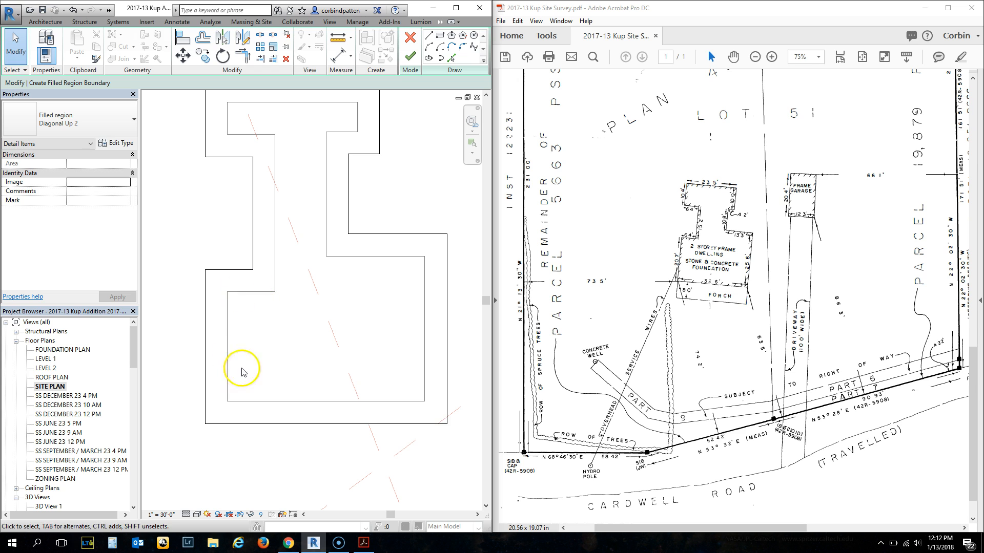
Finish the house filled region from the stepped outline and its inset inner boundary
{"action": "left_click", "coordinate": [412, 60]}
{"action": "scroll", "coordinate": [285, 297], "scroll_direction": "down", "scroll_amount": 3}
{"action": "left_click", "coordinate": [286, 319]}
{"action": "scroll", "coordinate": [329, 395], "scroll_direction": "up", "scroll_amount": 1}
{"action": "scroll", "coordinate": [287, 384], "scroll_direction": "down", "scroll_amount": 2}
{"action": "scroll", "coordinate": [413, 272], "scroll_direction": "down", "scroll_amount": 1}
{"action": "scroll", "coordinate": [402, 313], "scroll_direction": "up", "scroll_amount": 1}
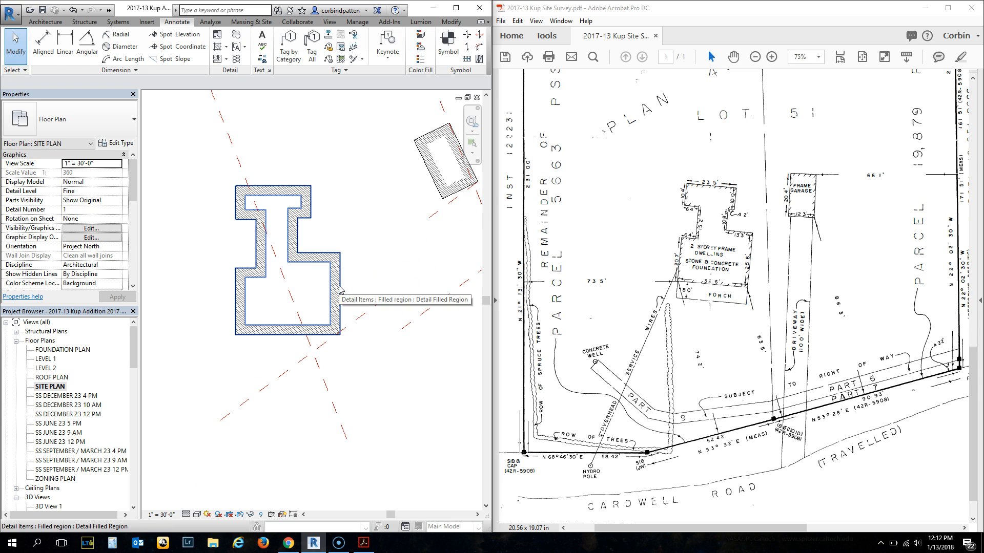
Move the house region by its lower-left corner to the intersection of the western pair of offset lines
{"action": "left_click", "coordinate": [341, 290]}
{"action": "left_click", "coordinate": [170, 55]}
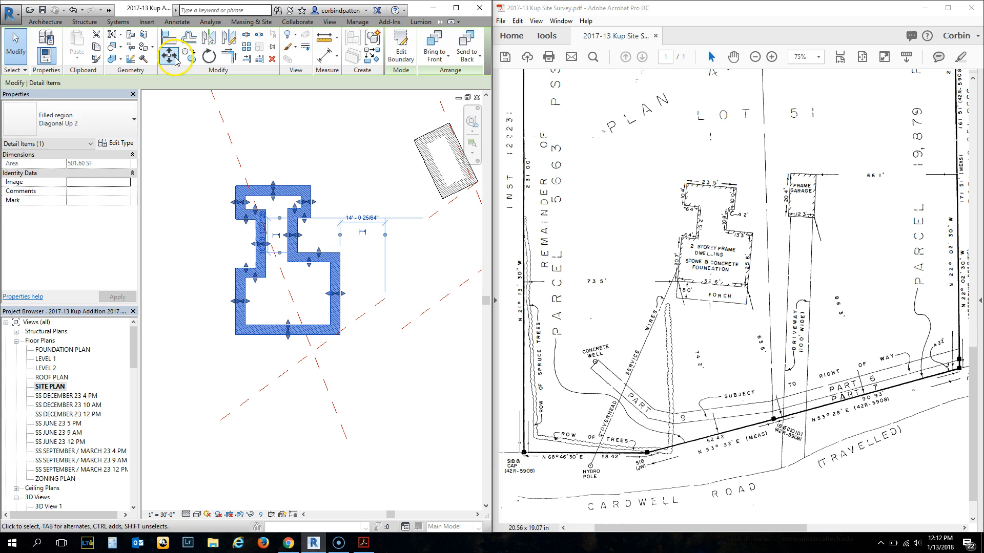
{"action": "left_click", "coordinate": [234, 338]}
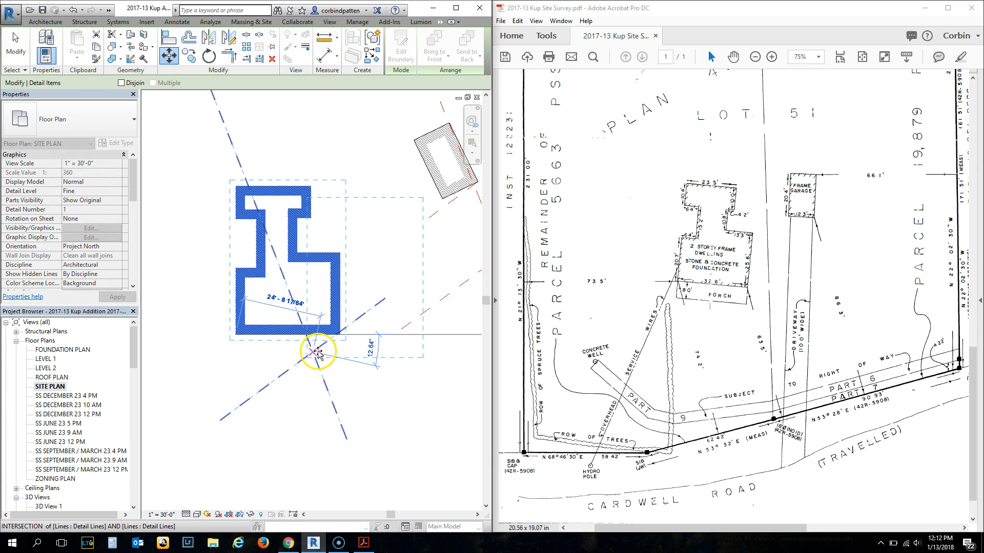
{"action": "left_click", "coordinate": [317, 352]}
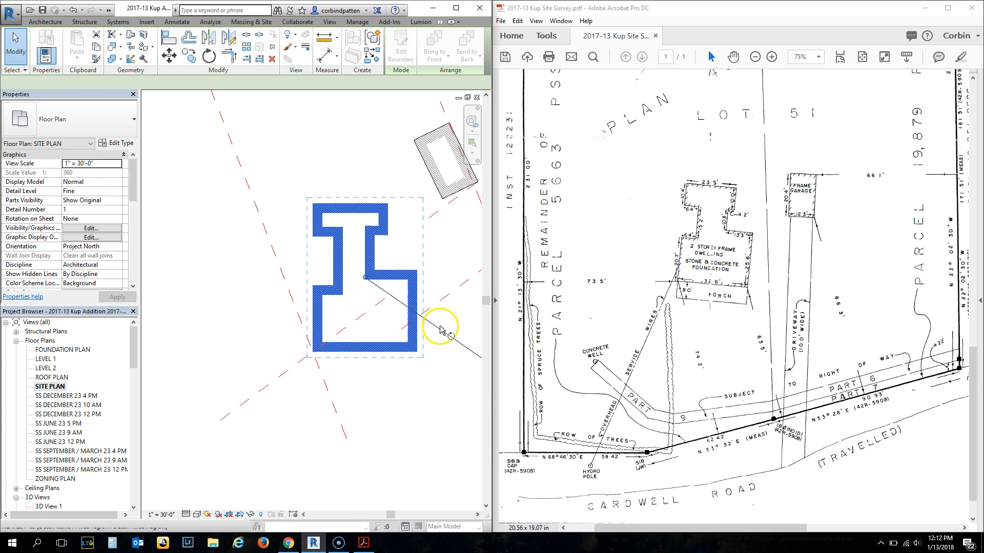
Rotate the house region about 18° counterclockwise around its lower-left corner, bringing its lower-right corner towards the eastern front-setback offset line
{"action": "key", "text": "r"}
{"action": "key", "text": "o"}
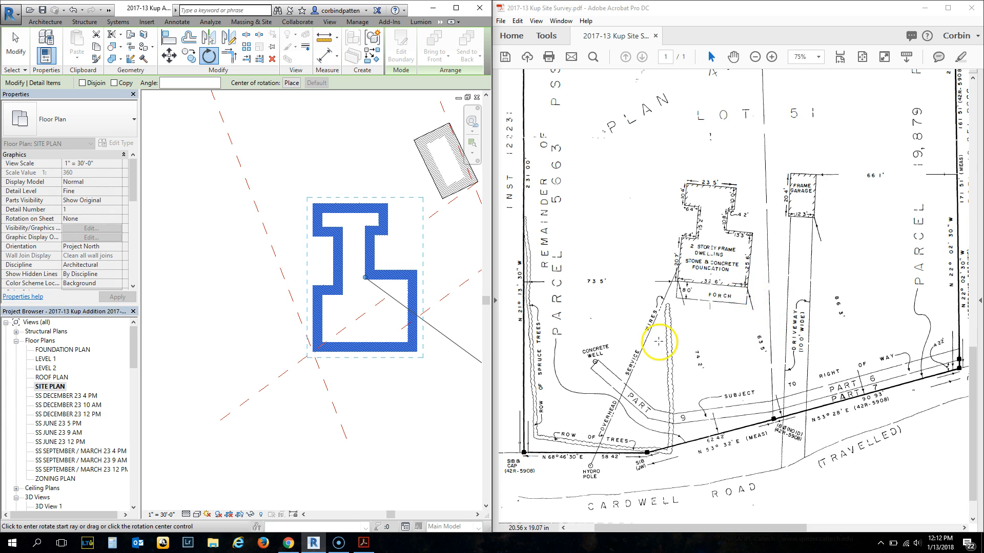
{"action": "scroll", "coordinate": [658, 340], "scroll_direction": "up", "scroll_amount": 1}
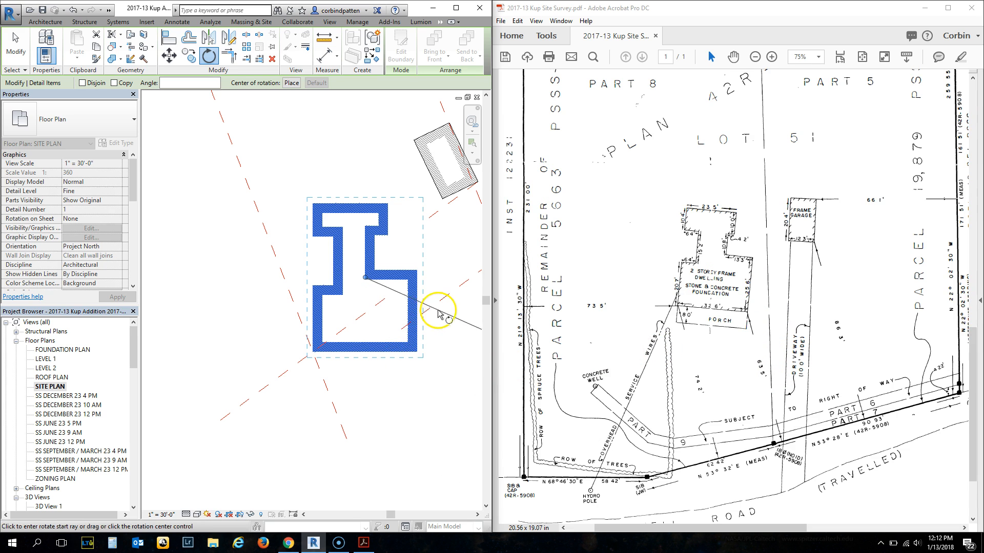
{"action": "left_click", "coordinate": [292, 83]}
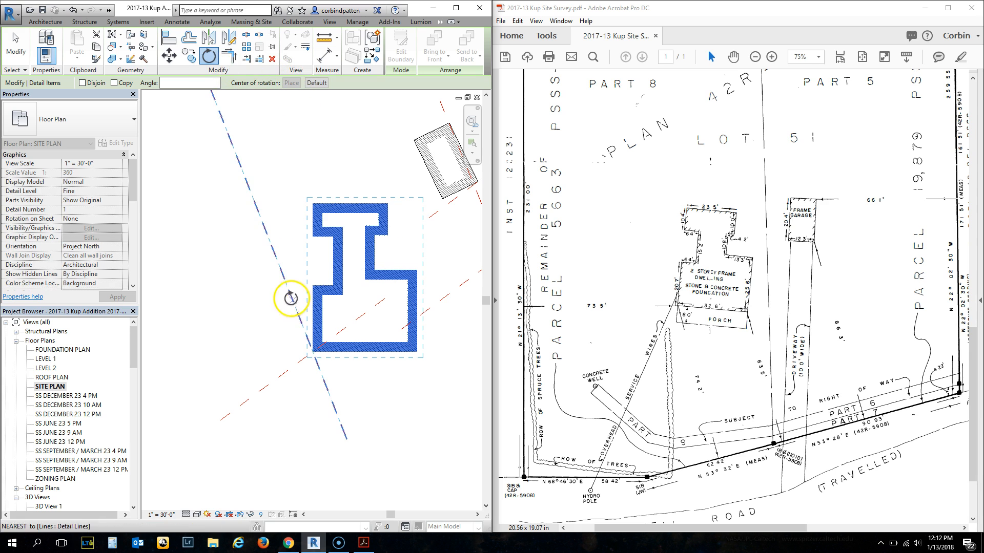
{"action": "left_click", "coordinate": [418, 353]}
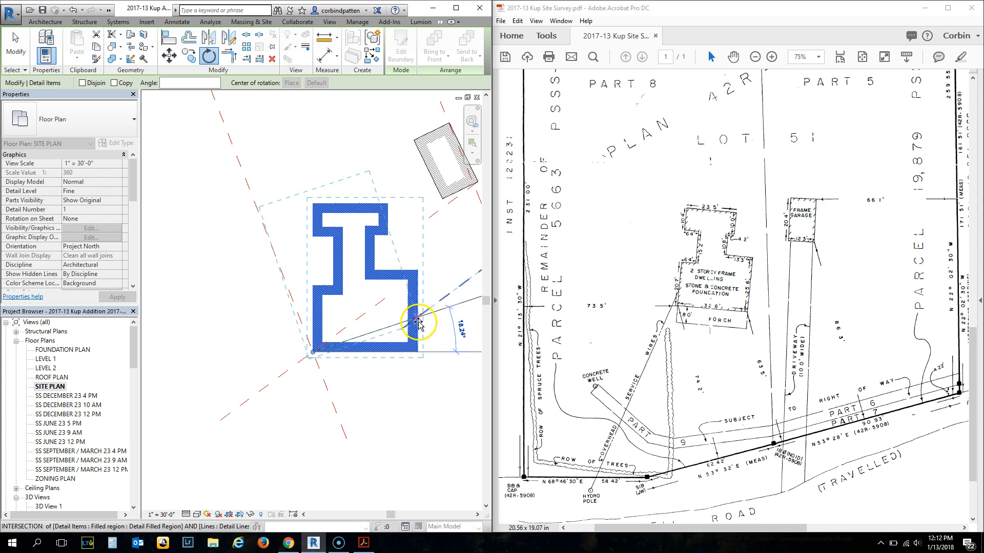
{"action": "scroll", "coordinate": [419, 323], "scroll_direction": "up", "scroll_amount": 3}
{"action": "left_click", "coordinate": [423, 332]}
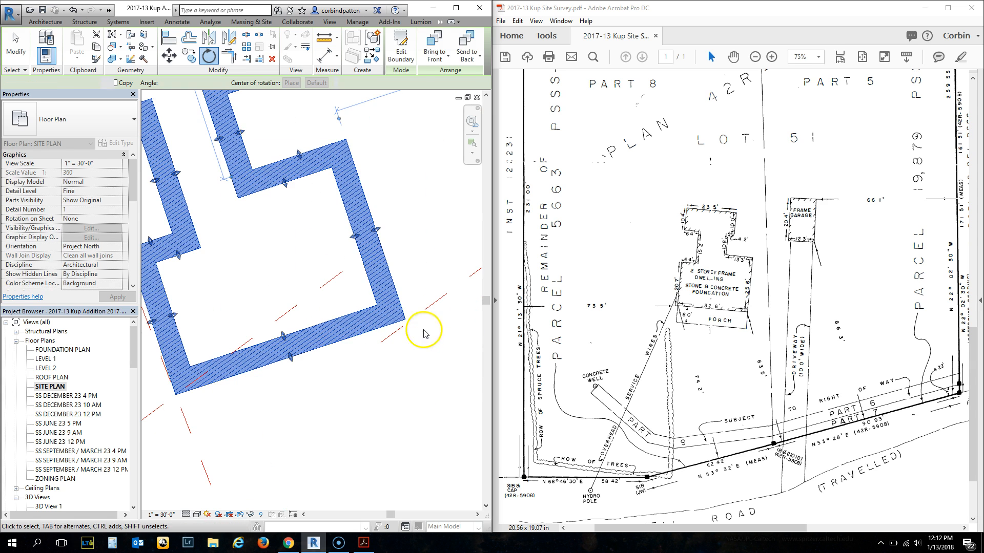
{"action": "key", "text": "Escape"}
{"action": "scroll", "coordinate": [395, 334], "scroll_direction": "down", "scroll_amount": 2}
{"action": "scroll", "coordinate": [310, 343], "scroll_direction": "down", "scroll_amount": 1}
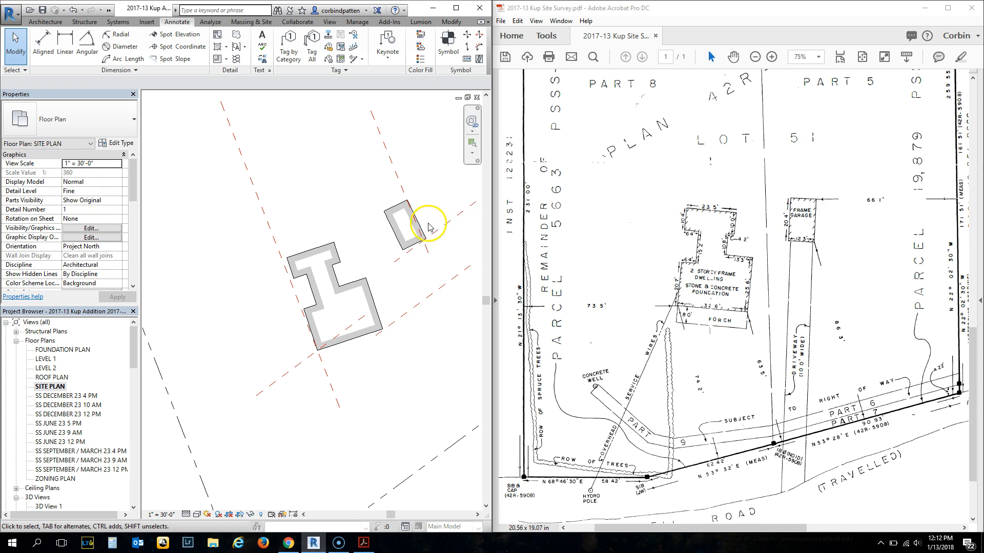
Compare the positions of the house and garage regions on the site plan with the survey drawing
{"action": "scroll", "coordinate": [430, 228], "scroll_direction": "up", "scroll_amount": 2}
{"action": "left_click", "coordinate": [716, 264]}
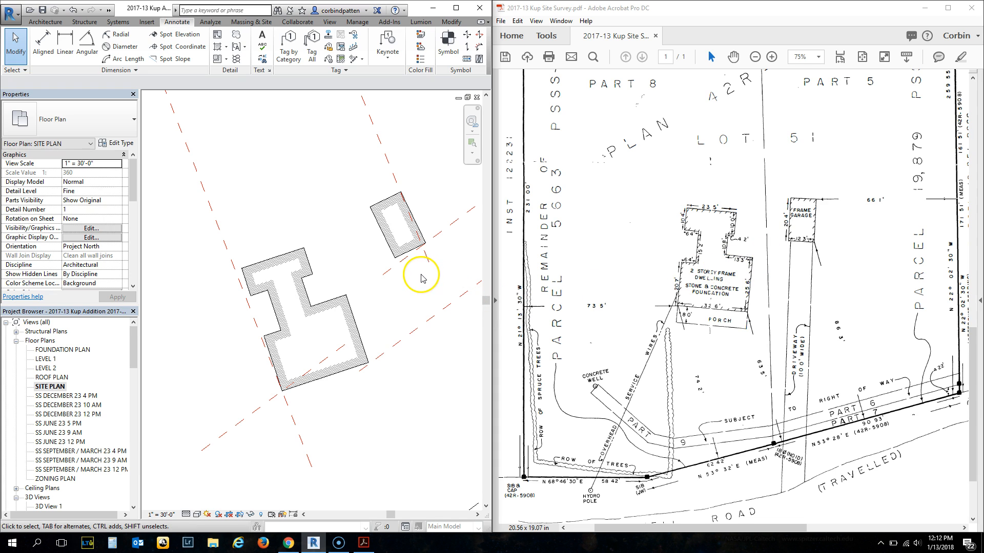
{"action": "left_click", "coordinate": [266, 286]}
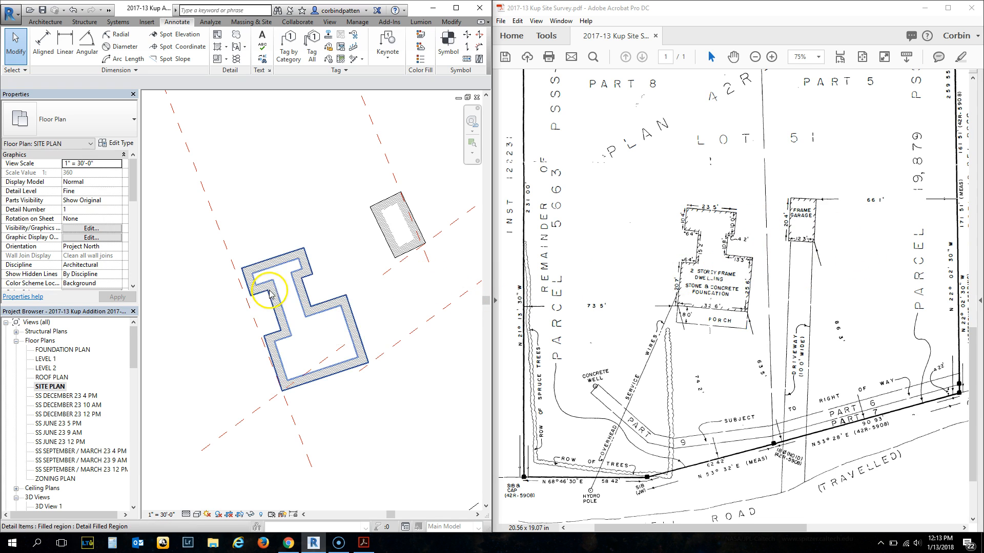
{"action": "scroll", "coordinate": [276, 297], "scroll_direction": "down", "scroll_amount": 4}
{"action": "scroll", "coordinate": [282, 307], "scroll_direction": "up", "scroll_amount": 3}
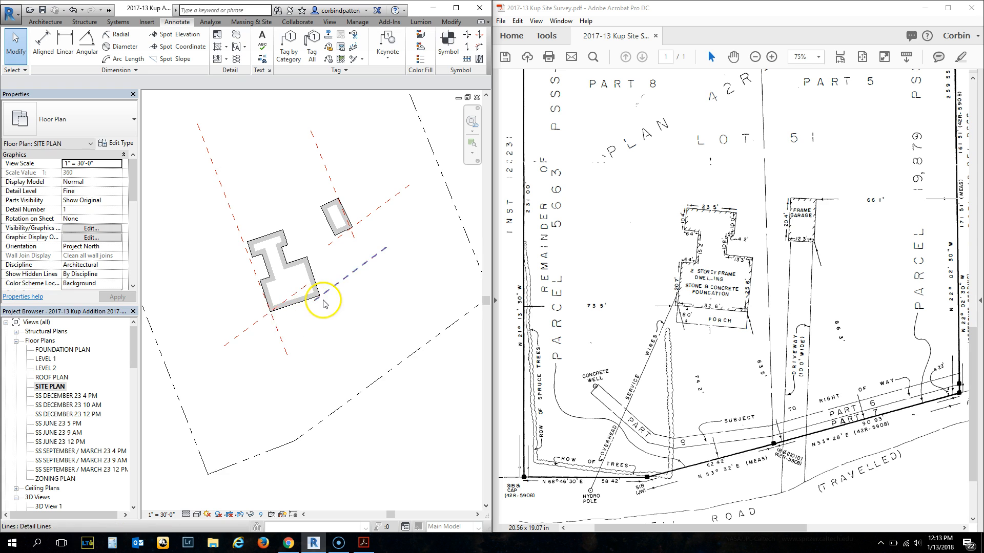
{"action": "scroll", "coordinate": [233, 284], "scroll_direction": "up", "scroll_amount": 4}
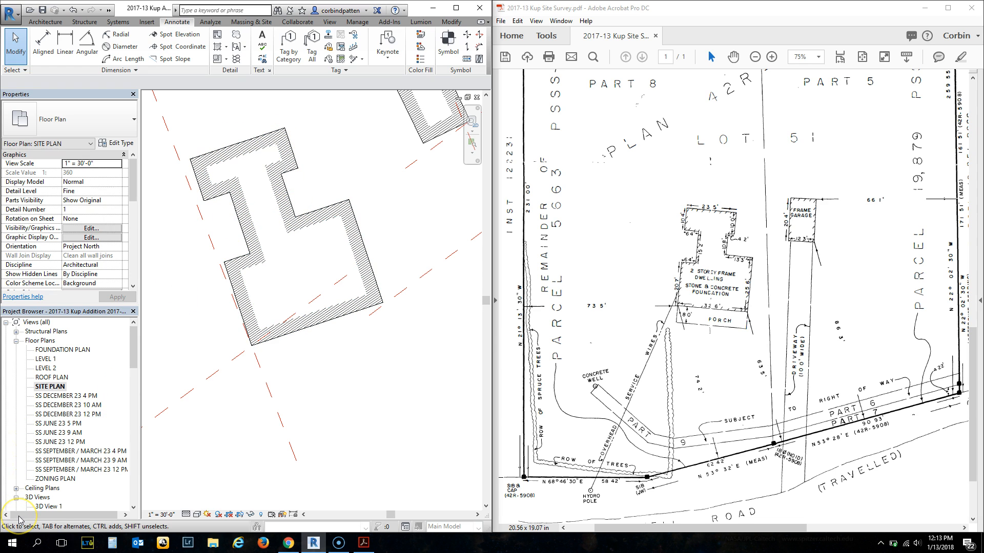
{"action": "scroll", "coordinate": [315, 372], "scroll_direction": "down", "scroll_amount": 6}
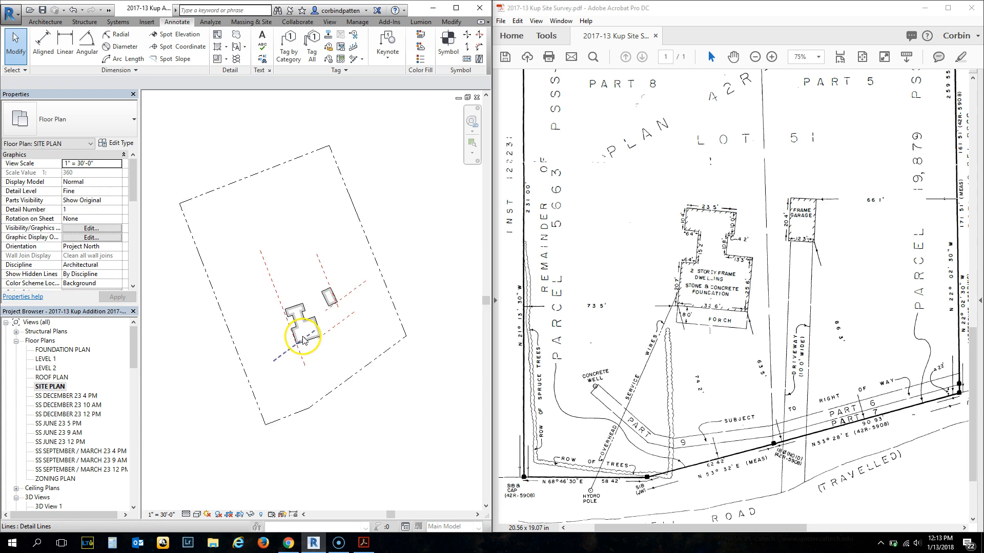
{"action": "scroll", "coordinate": [284, 380], "scroll_direction": "up", "scroll_amount": 2}
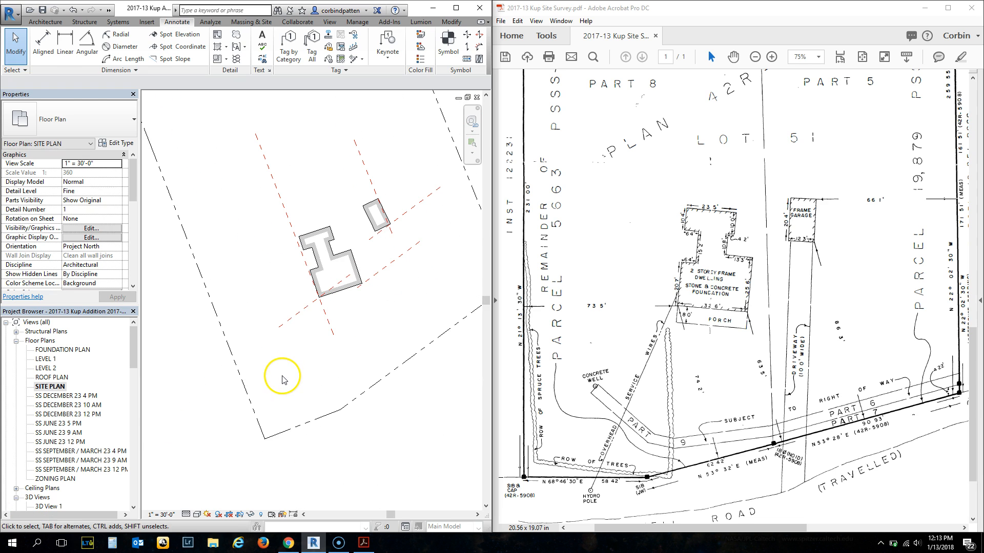
Place an aligned dimension from the western property line to the western offset line at the house's lower-left corner
{"action": "left_click", "coordinate": [44, 49]}
{"action": "scroll", "coordinate": [215, 328], "scroll_direction": "up", "scroll_amount": 3}
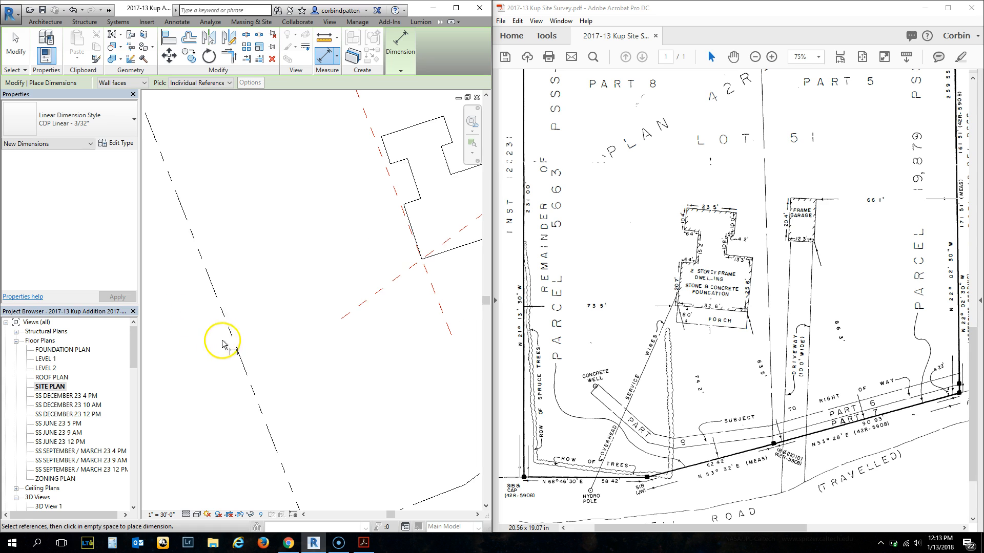
{"action": "left_click", "coordinate": [231, 335]}
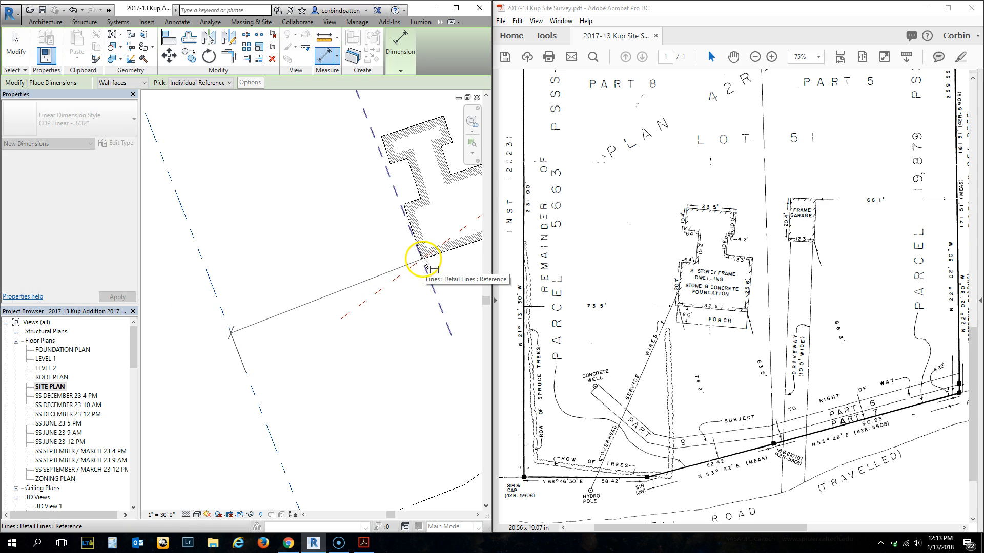
{"action": "left_click", "coordinate": [421, 261]}
{"action": "scroll", "coordinate": [268, 280], "scroll_direction": "down", "scroll_amount": 3}
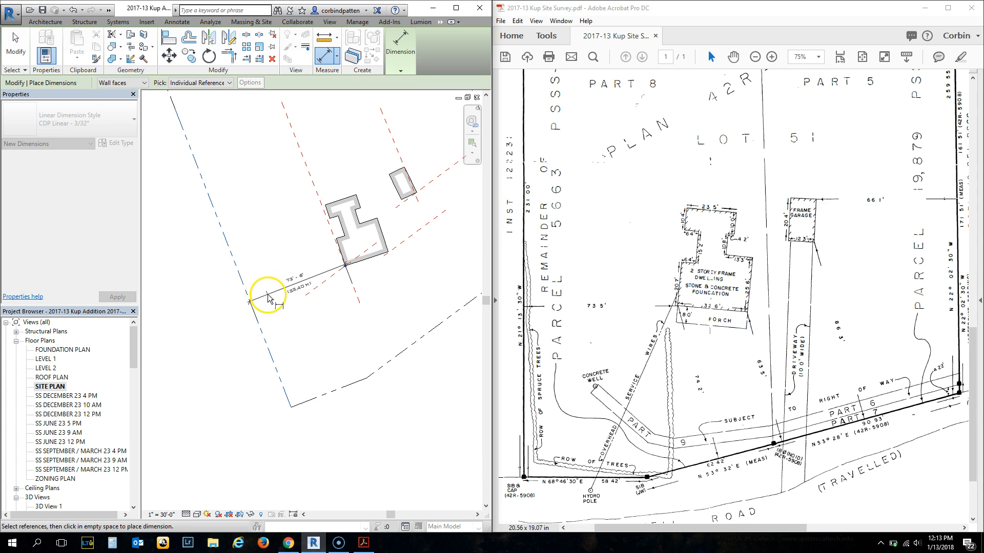
{"action": "scroll", "coordinate": [307, 284], "scroll_direction": "up", "scroll_amount": 3}
{"action": "left_click", "coordinate": [360, 257]}
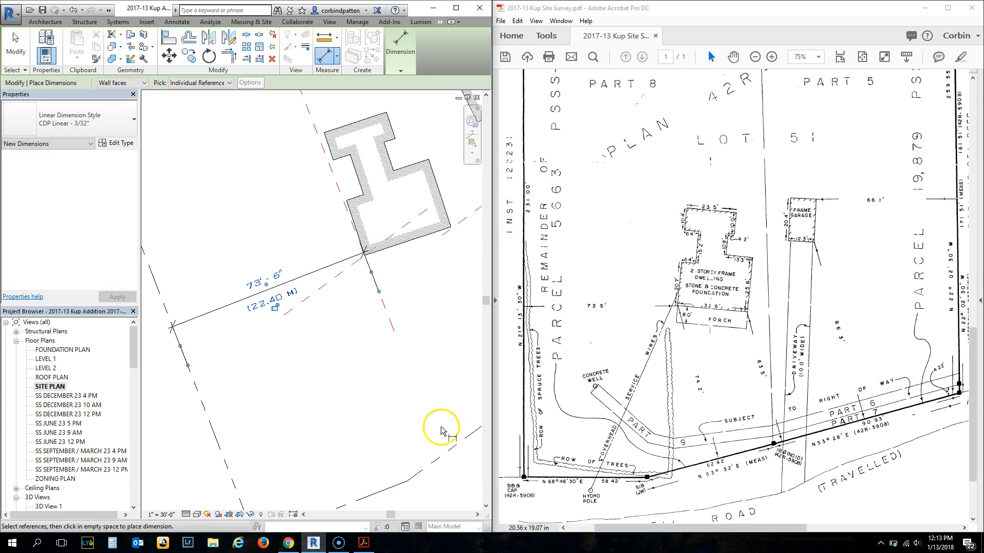
Add an aligned dimension between the angled front property line and the house's lower-left corner
{"action": "left_click", "coordinate": [359, 258]}
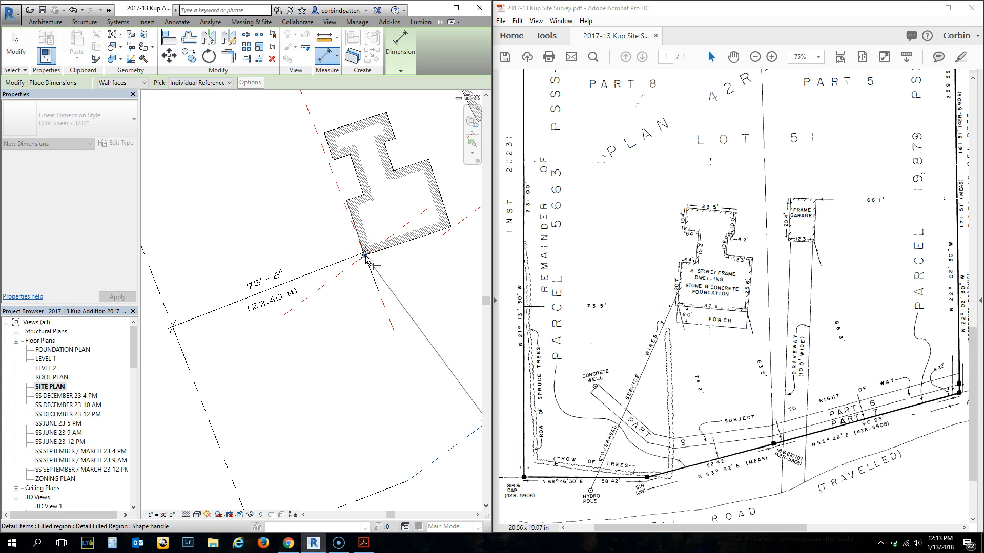
{"action": "left_click", "coordinate": [365, 255]}
{"action": "scroll", "coordinate": [309, 267], "scroll_direction": "down", "scroll_amount": 2}
{"action": "scroll", "coordinate": [330, 277], "scroll_direction": "up", "scroll_amount": 2}
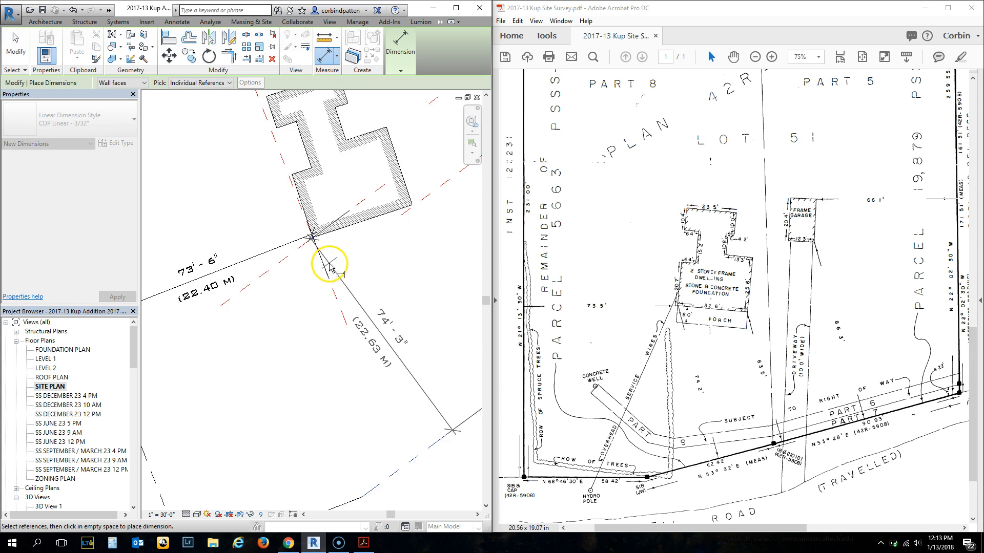
{"action": "scroll", "coordinate": [330, 267], "scroll_direction": "up", "scroll_amount": 2}
{"action": "left_click", "coordinate": [333, 260]}
{"action": "scroll", "coordinate": [200, 282], "scroll_direction": "down", "scroll_amount": 2}
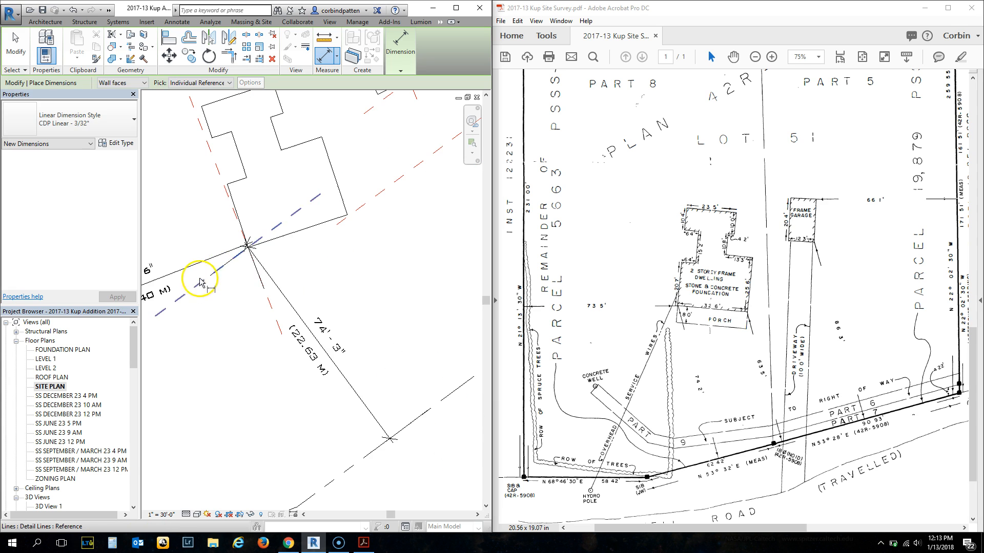
Dimension from the angled front property line to the house's lower-right corner and finish dimensioning
{"action": "scroll", "coordinate": [328, 248], "scroll_direction": "down", "scroll_amount": 2}
{"action": "scroll", "coordinate": [307, 379], "scroll_direction": "down", "scroll_amount": 2}
{"action": "left_click", "coordinate": [394, 367]}
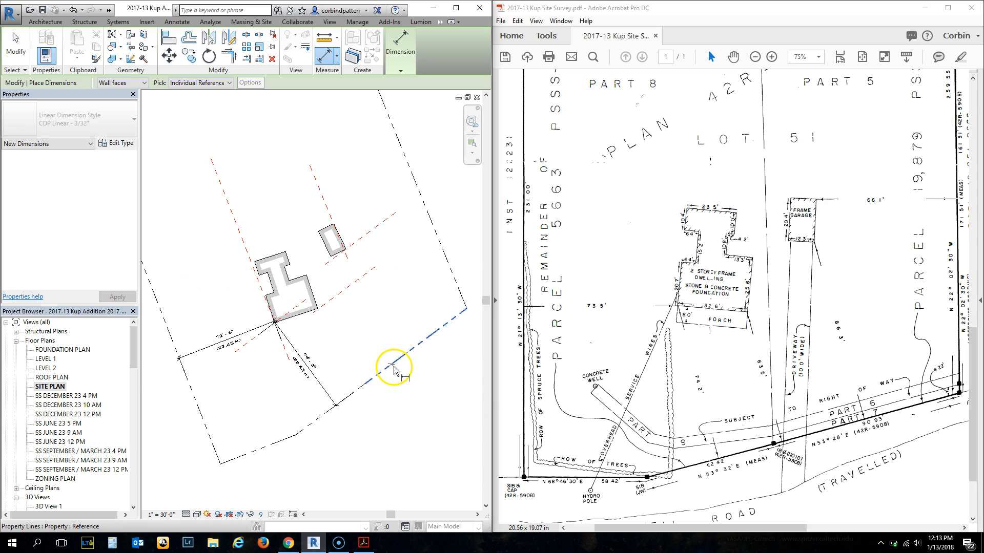
{"action": "scroll", "coordinate": [320, 310], "scroll_direction": "up", "scroll_amount": 5}
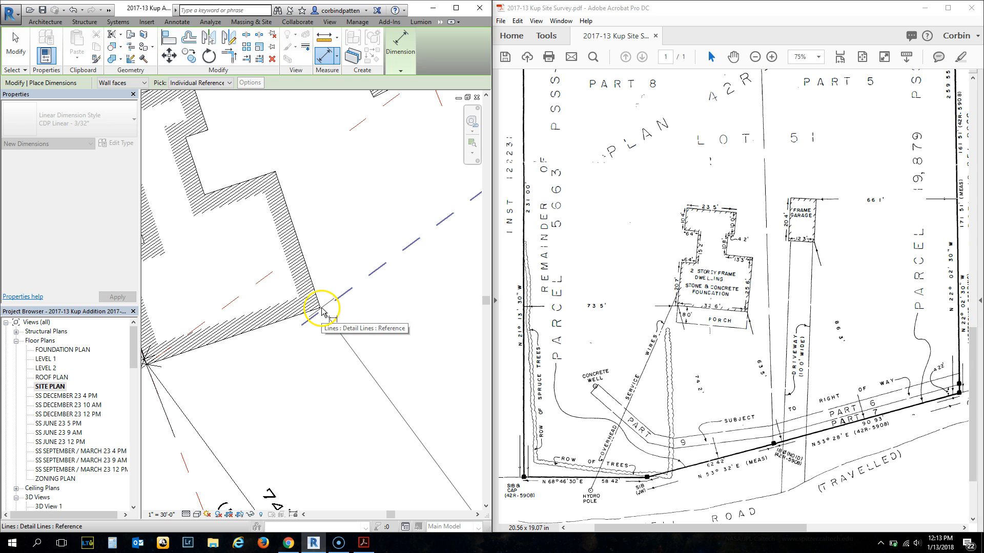
{"action": "scroll", "coordinate": [320, 307], "scroll_direction": "up", "scroll_amount": 5}
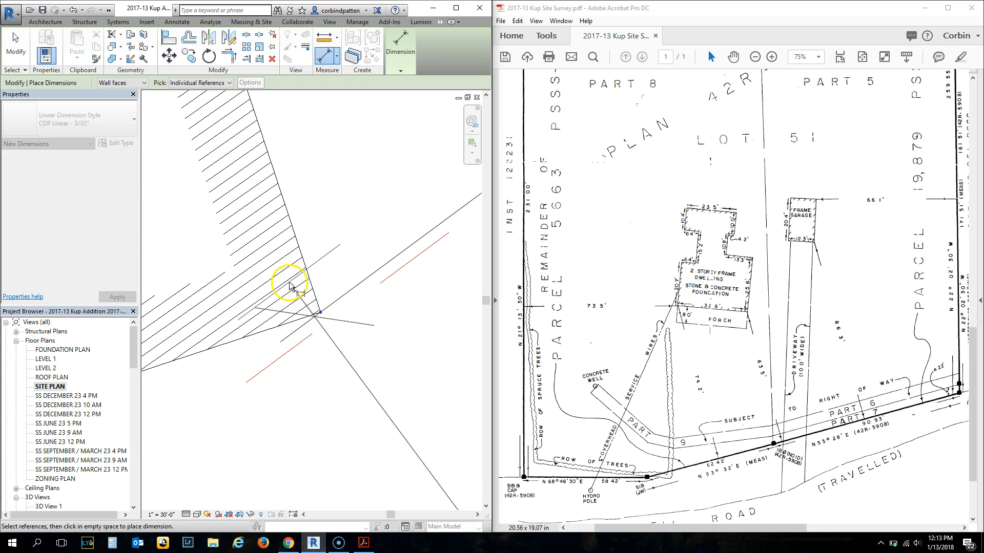
{"action": "left_click", "coordinate": [293, 277]}
{"action": "scroll", "coordinate": [293, 279], "scroll_direction": "down", "scroll_amount": 10}
{"action": "key", "text": "Escape"}
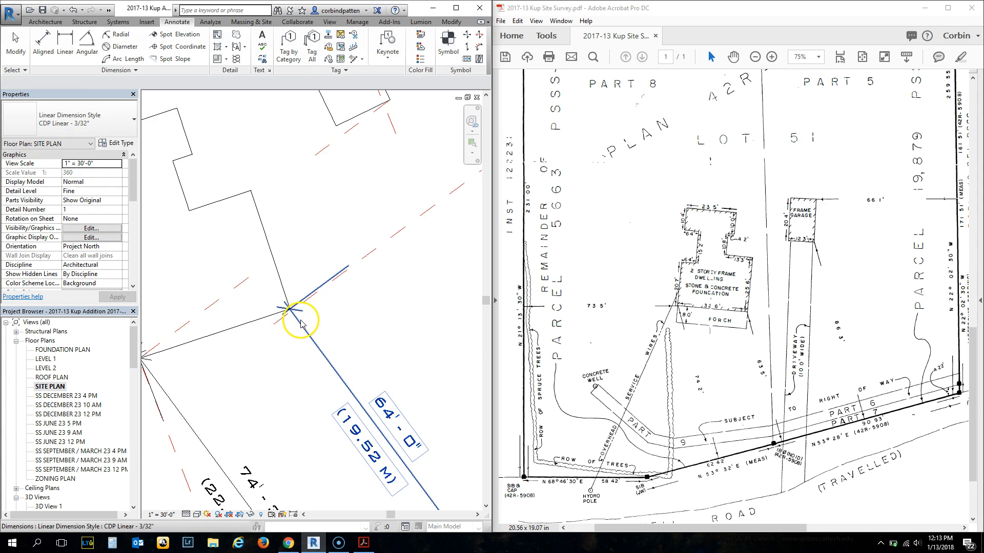